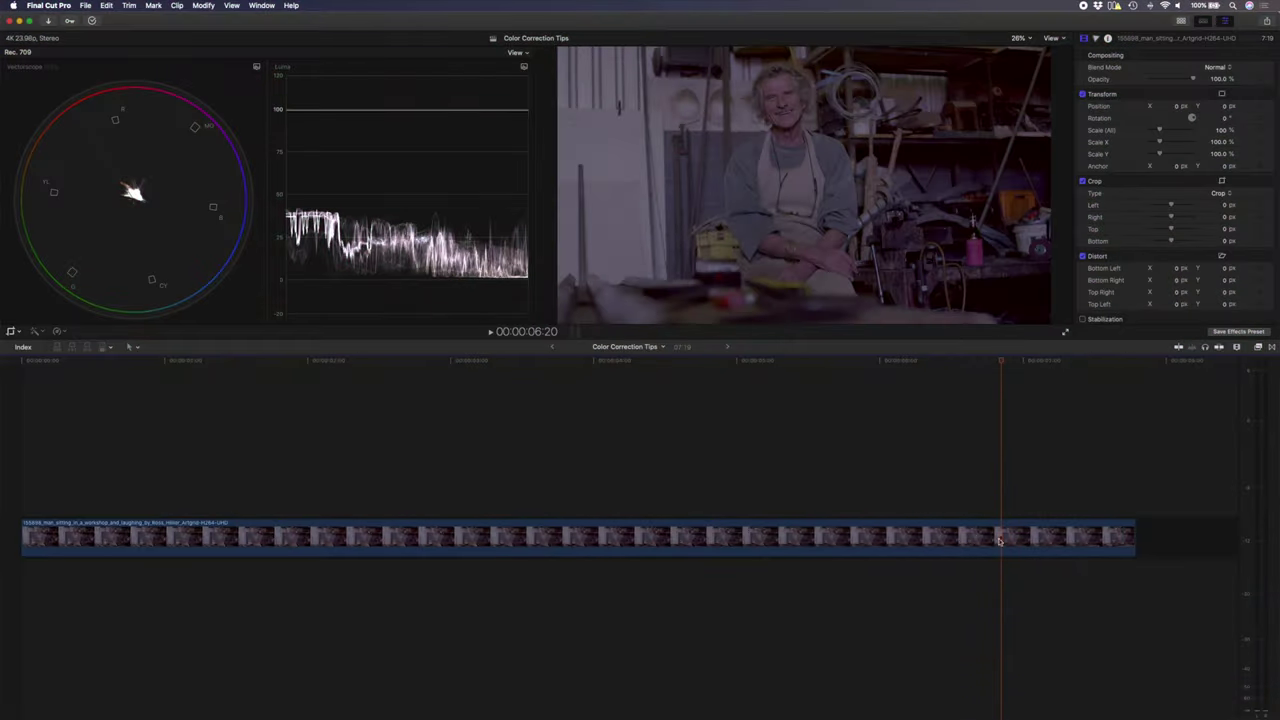
- Apply Balance Color to the workshop clip in White Balance mode, sampling the white wall
left_click(999, 541)
key("super+alt+b")
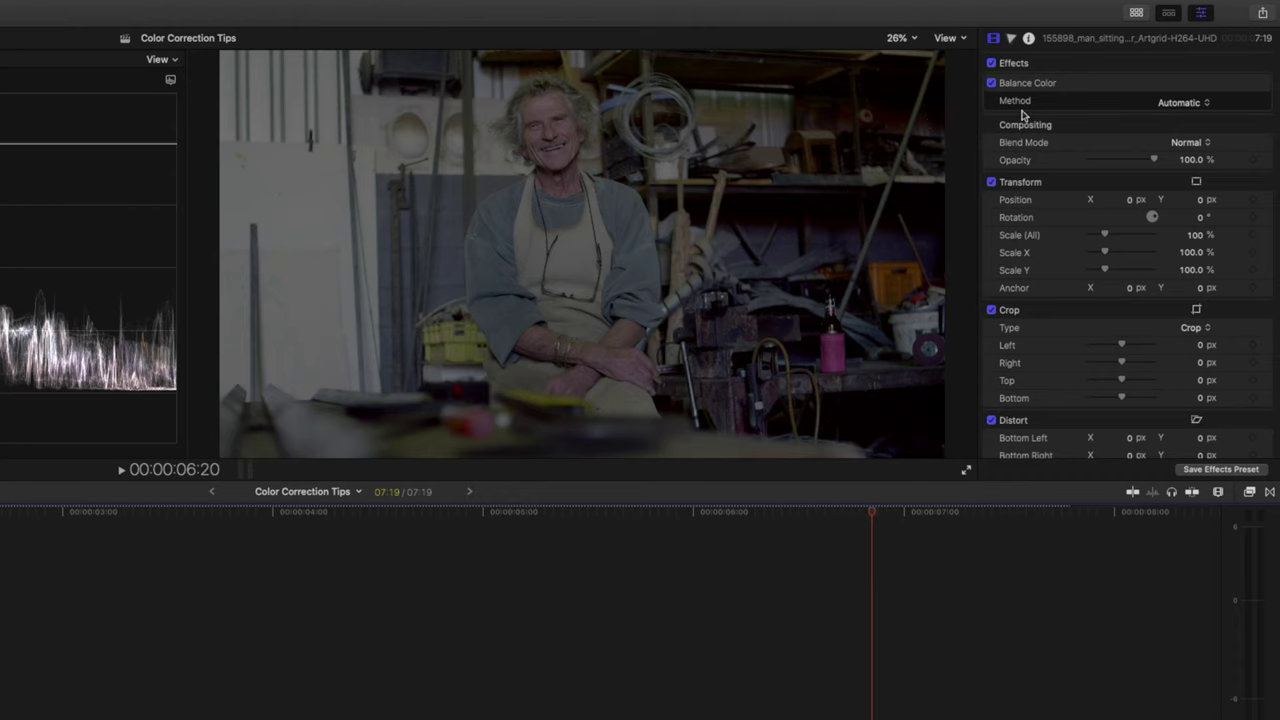
left_click(1181, 104)
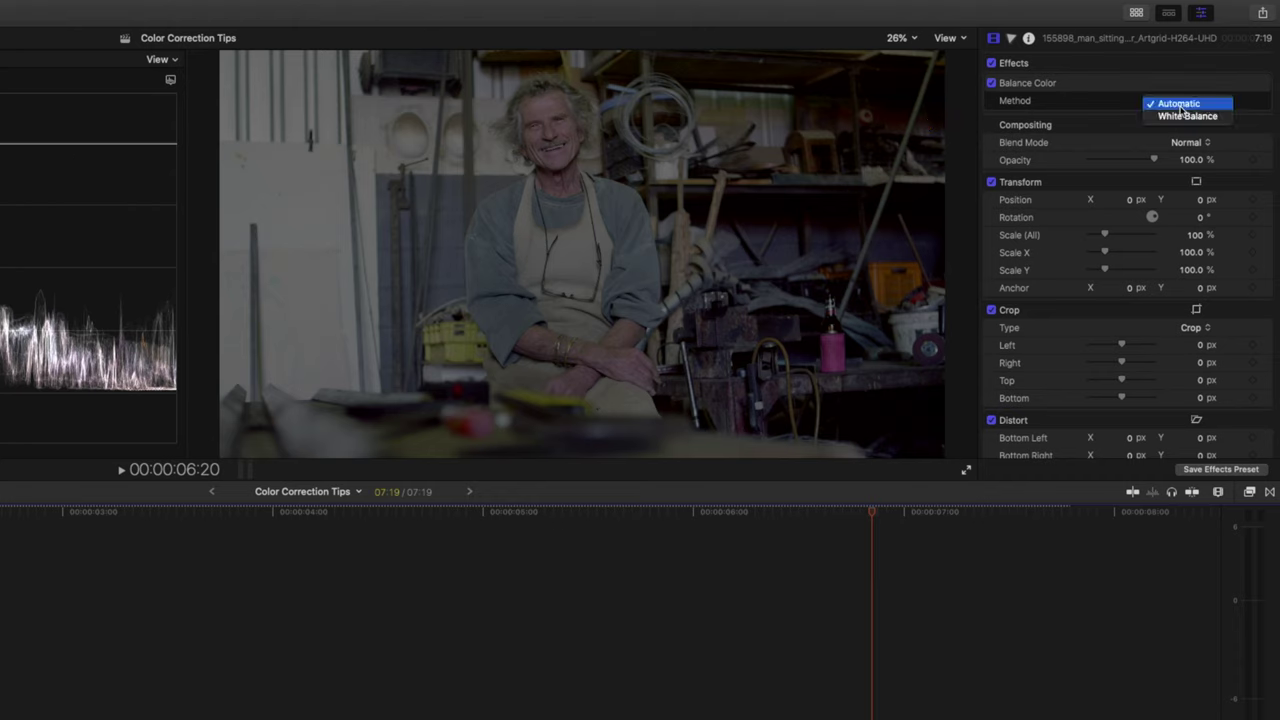
left_click(1185, 116)
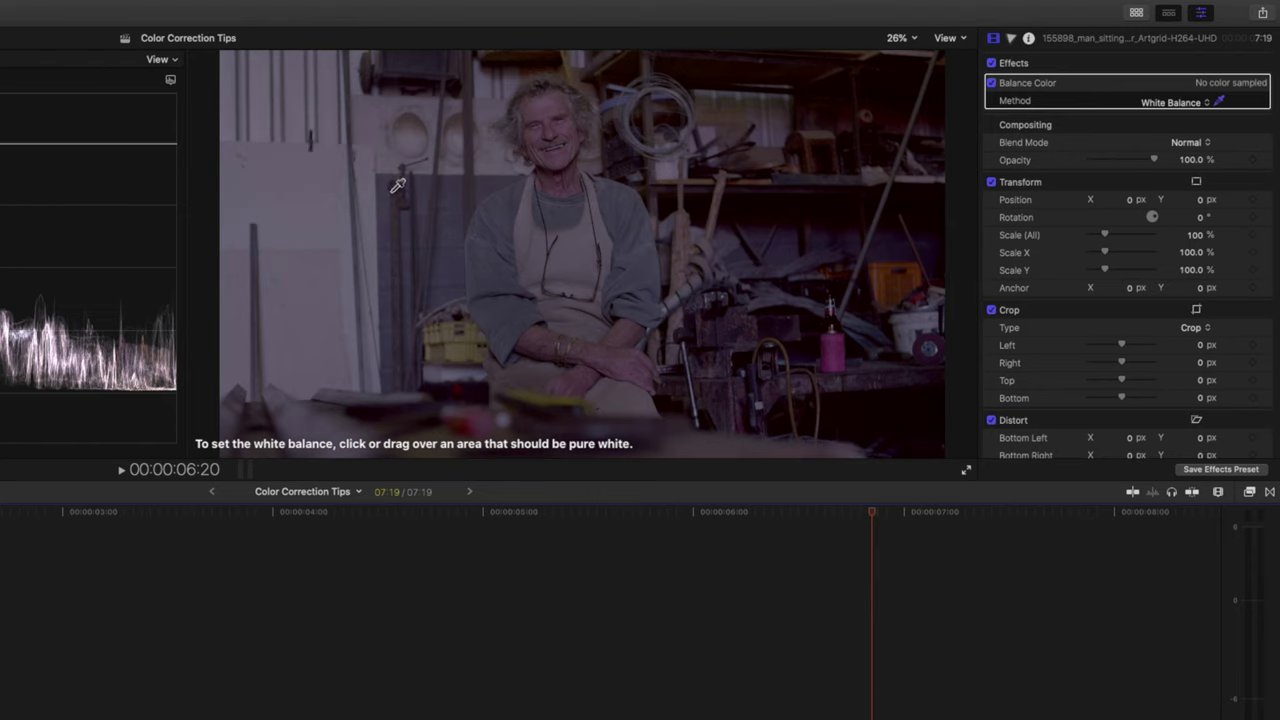
left_click(338, 222)
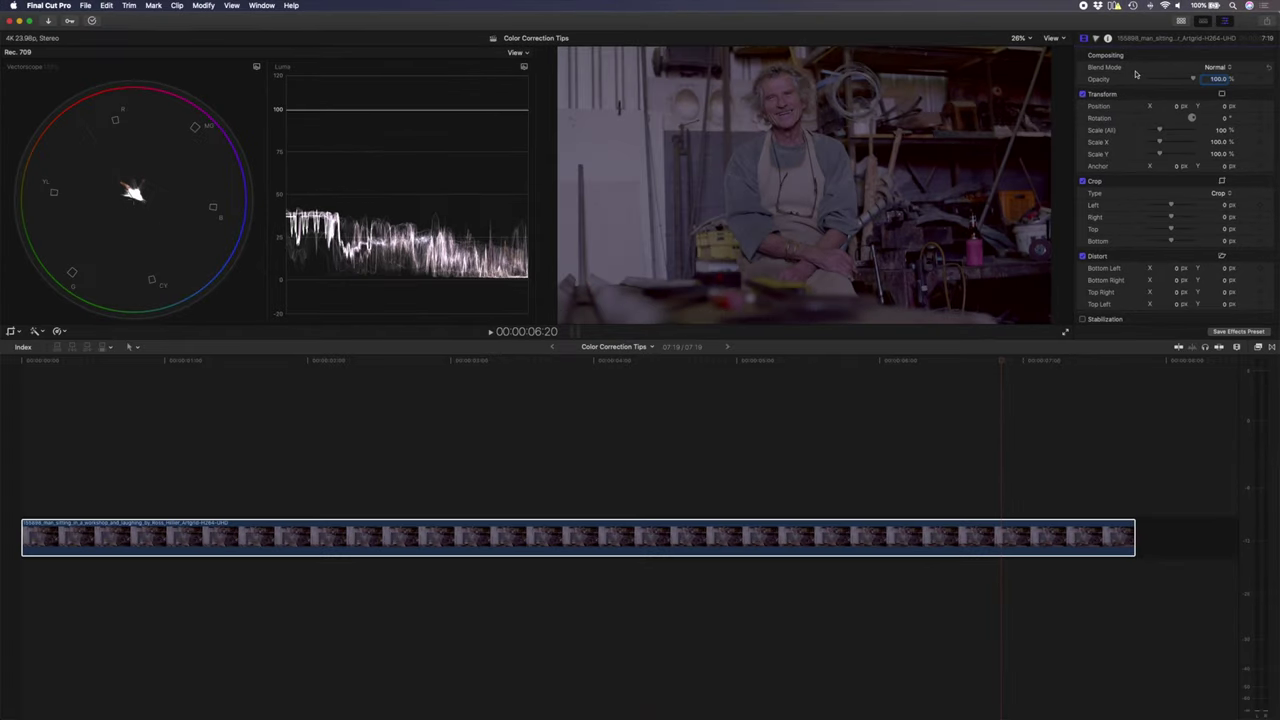
- Crop the viewer image tightly around a plain patch of the left white wall
left_click(13, 331)
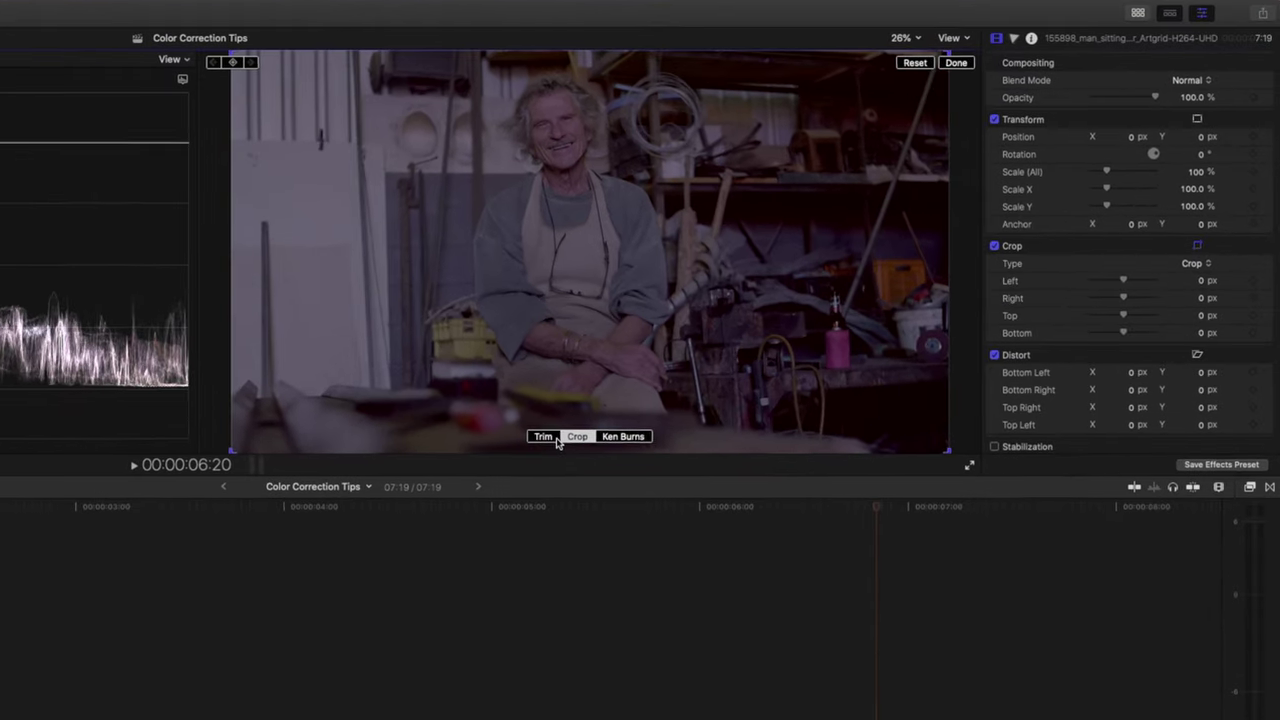
left_click_drag(946, 451, 309, 194)
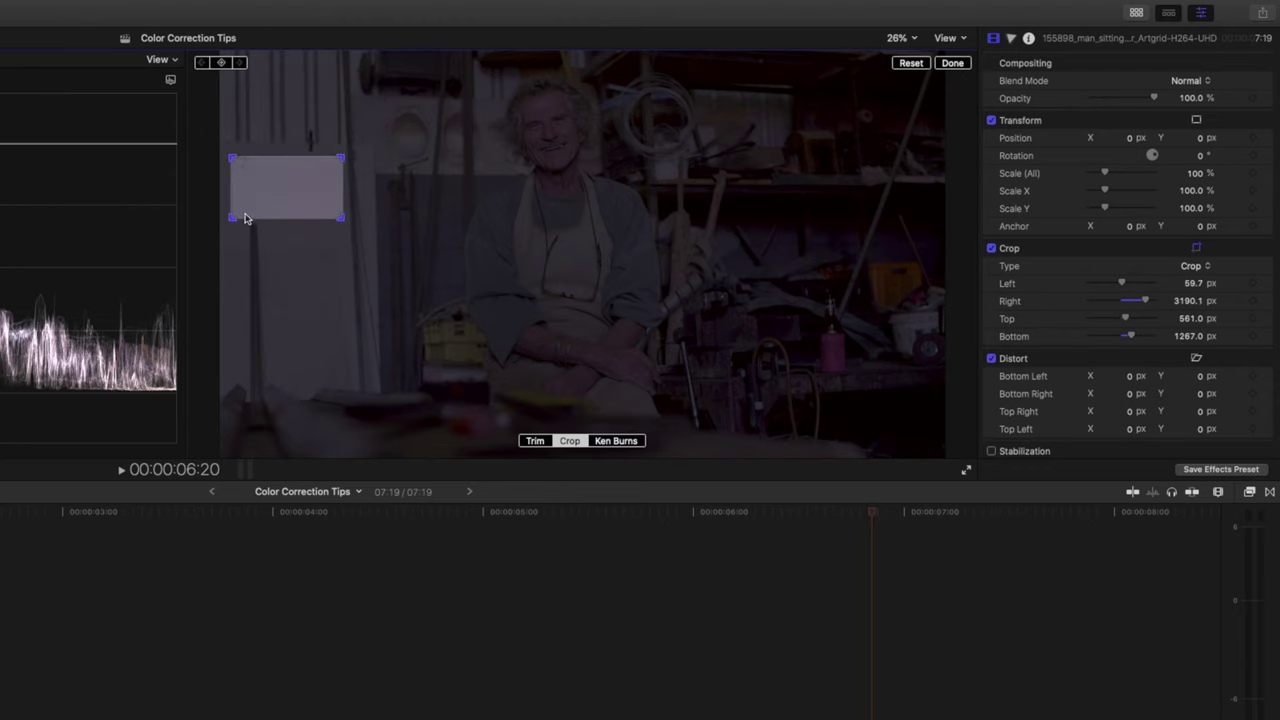
left_click_drag(232, 157, 252, 169)
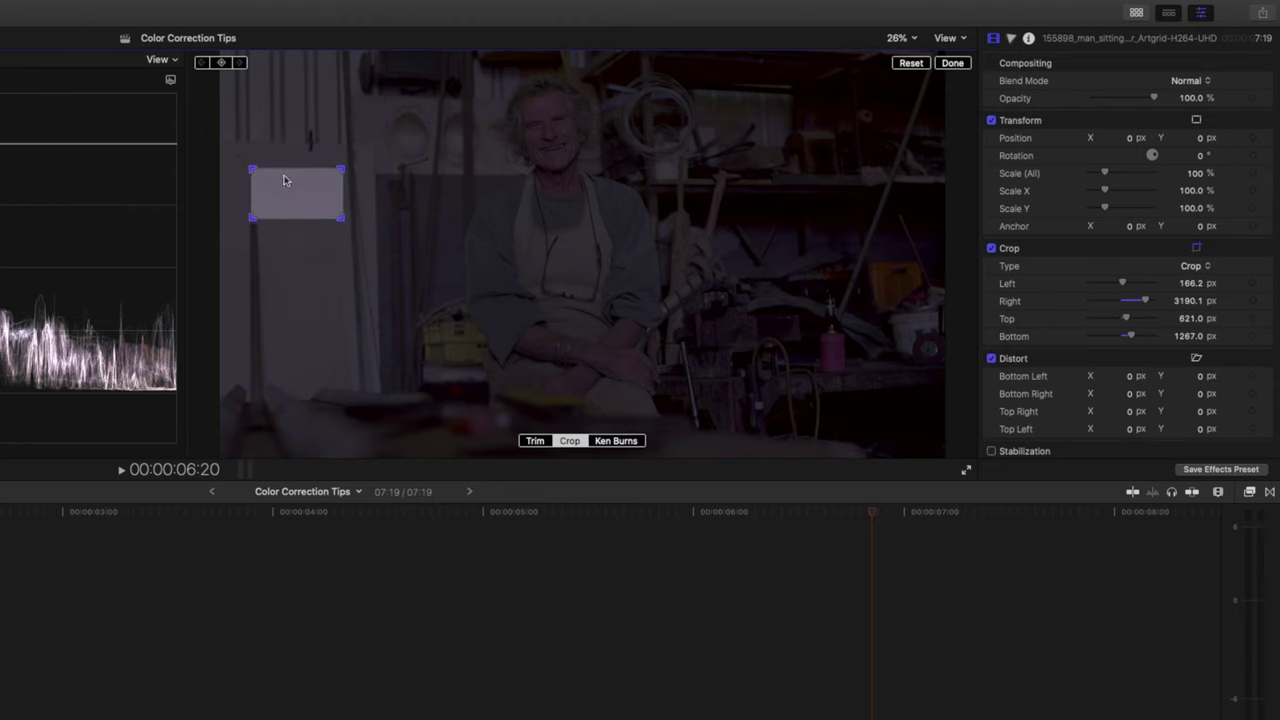
left_click(956, 64)
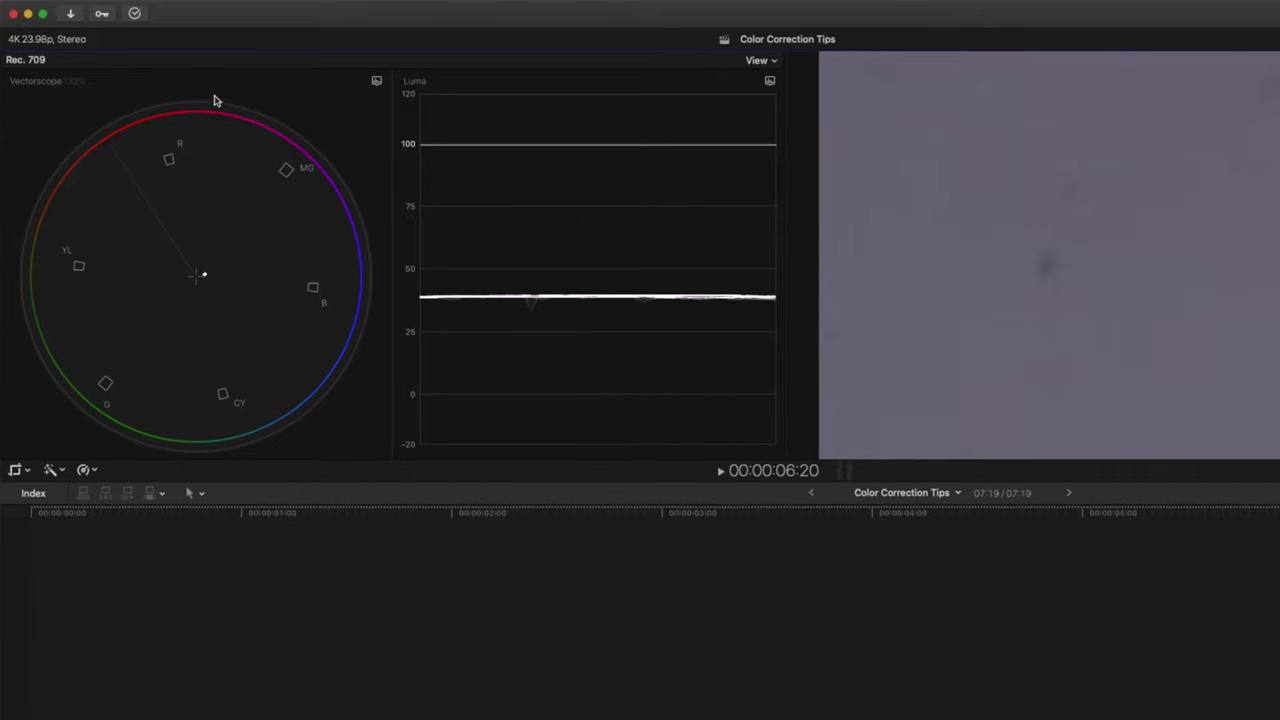
- Show the video scopes and bring up the Color inspector
key("super+7")
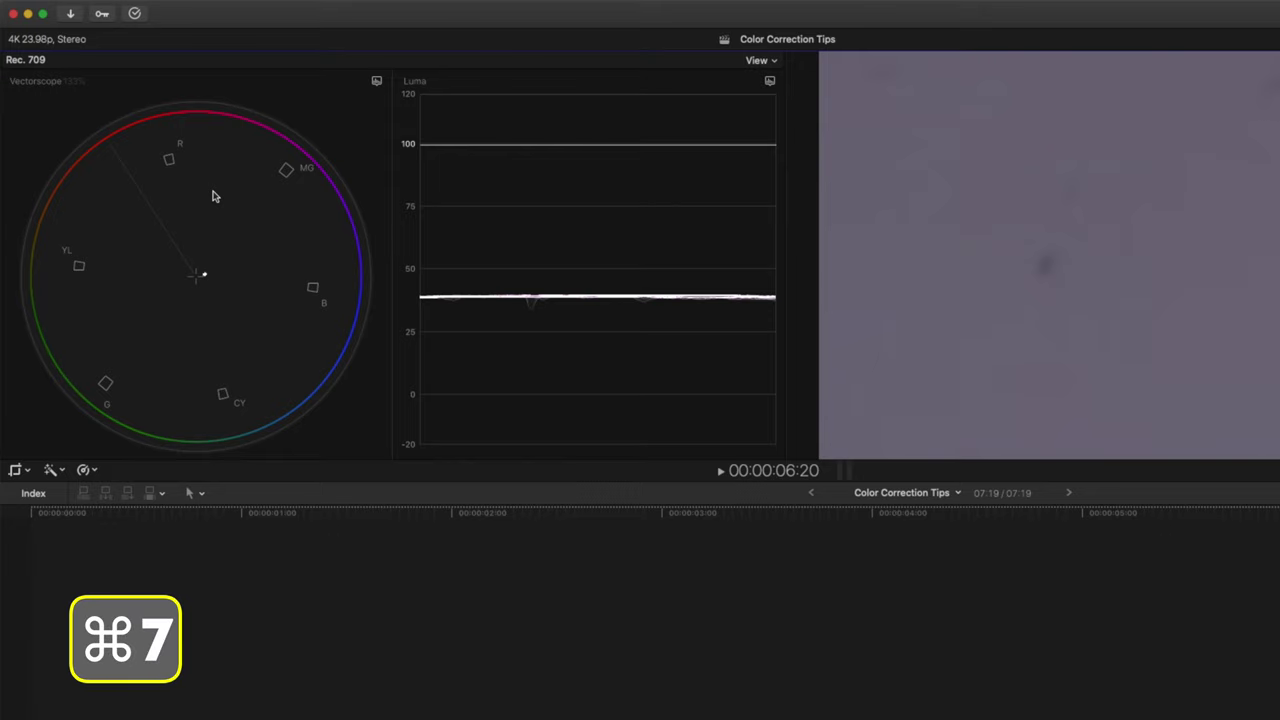
left_click(771, 63)
left_click(767, 63)
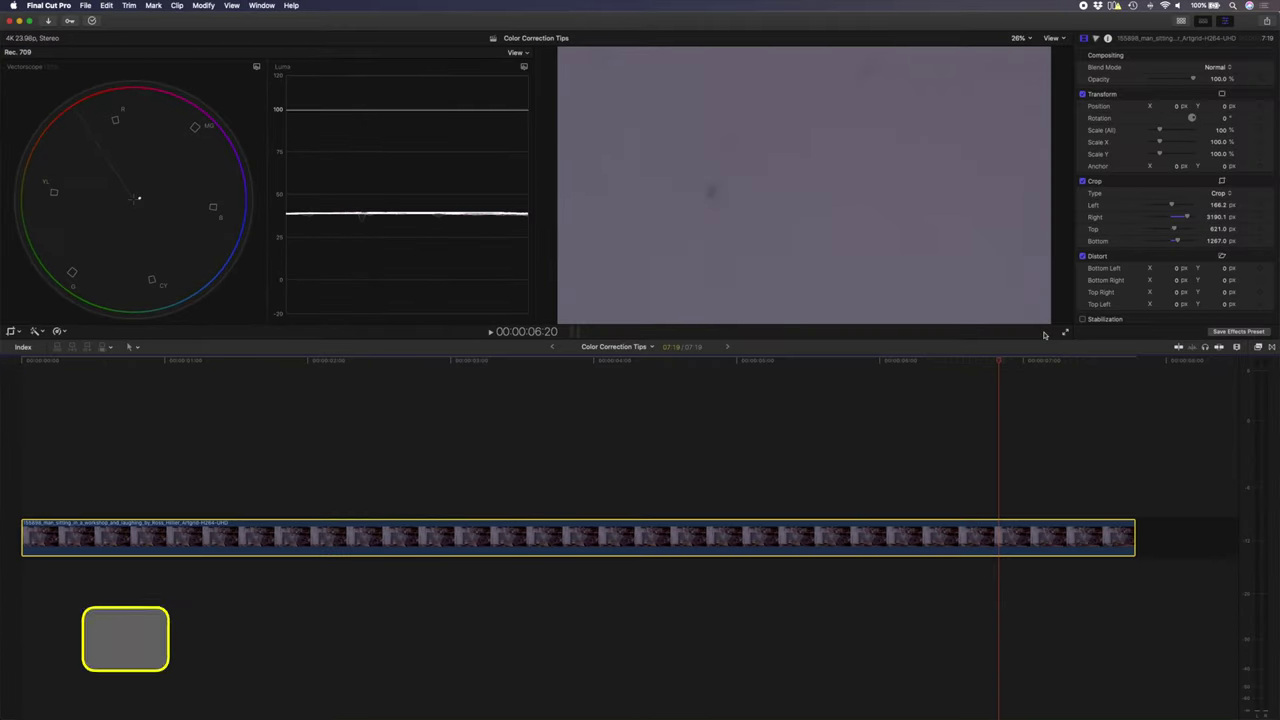
key("super+6")
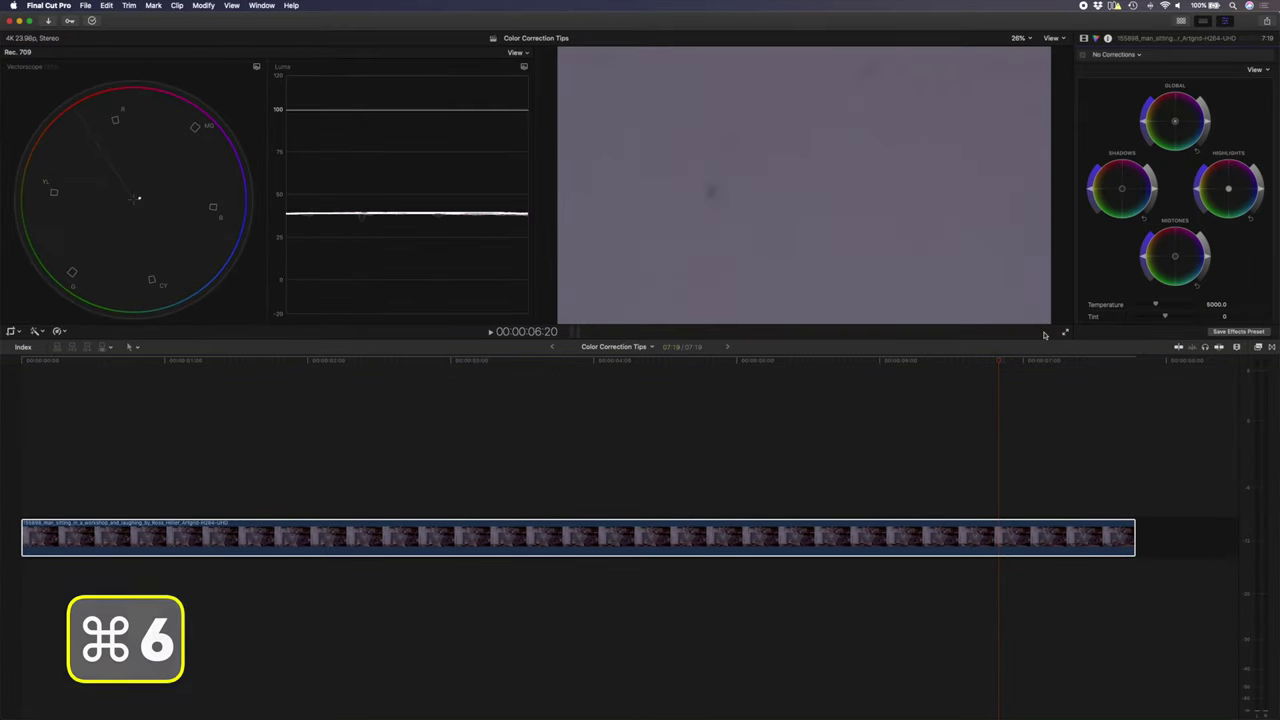
scroll(1114, 278, "down", 2)
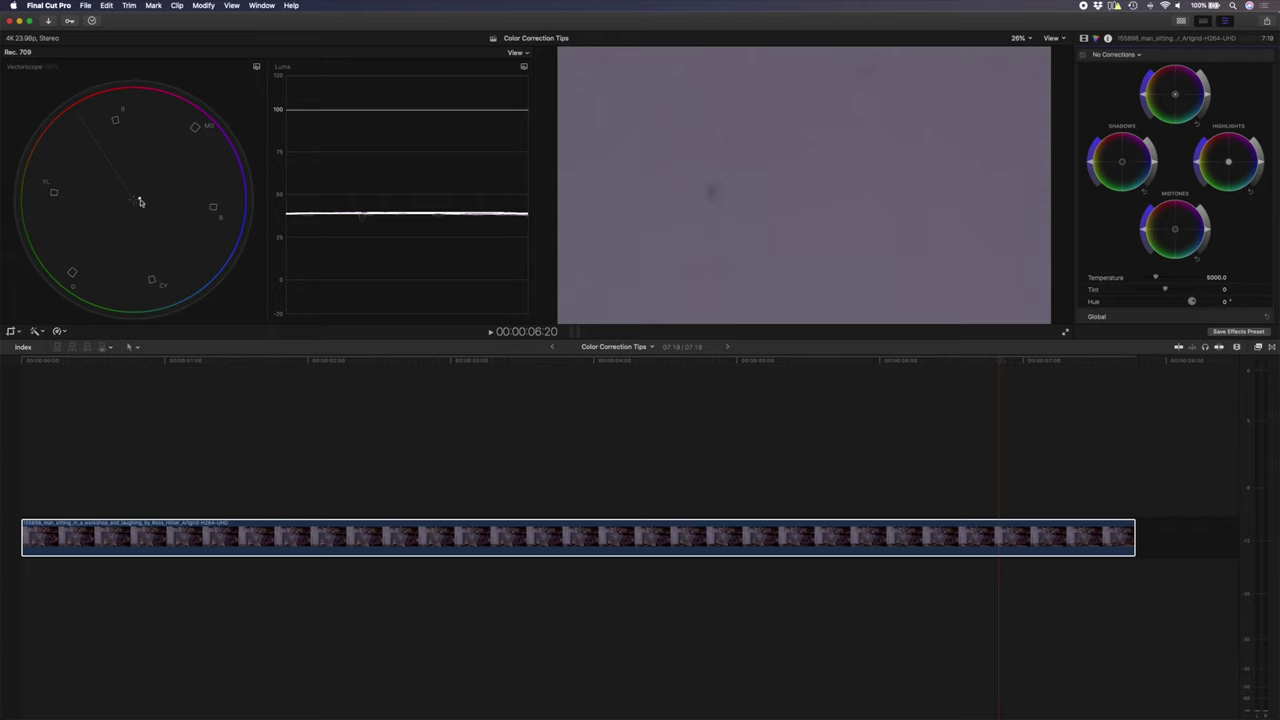
- Add Color Wheels, boost saturation, then set Temperature about 8380 and Tint -16
left_click(1143, 97)
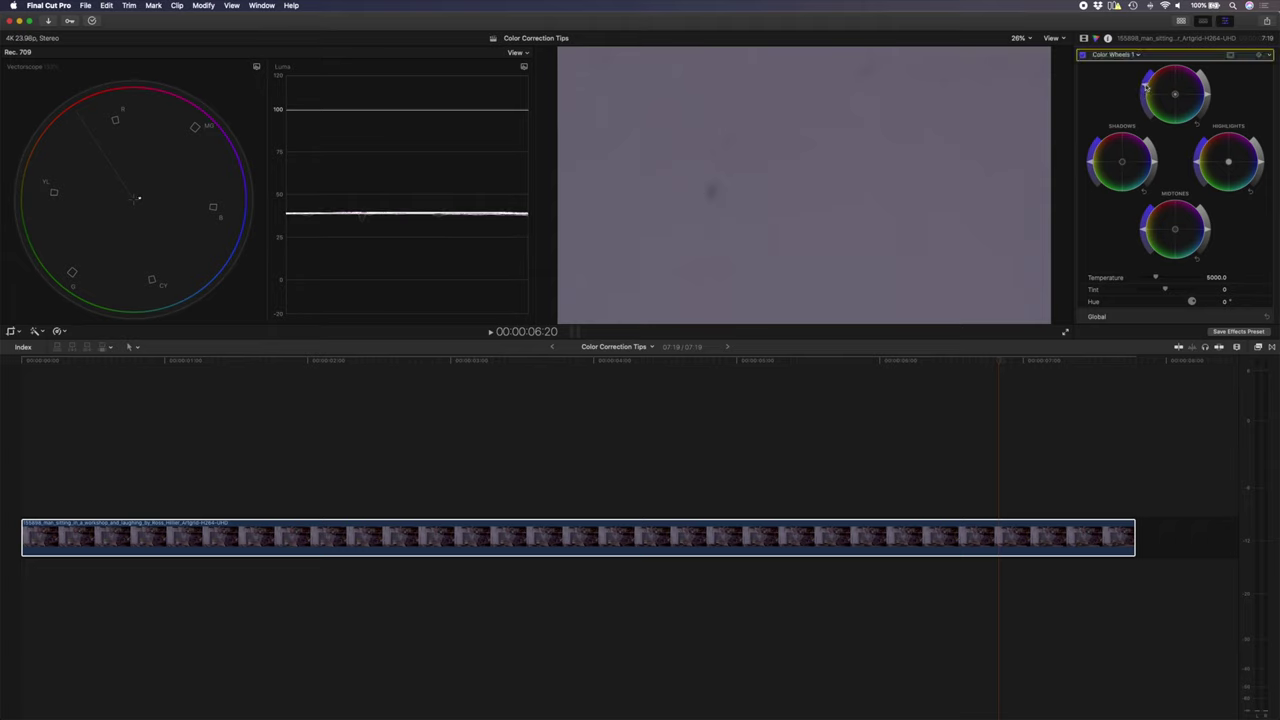
left_click_drag(1151, 75, 1152, 71)
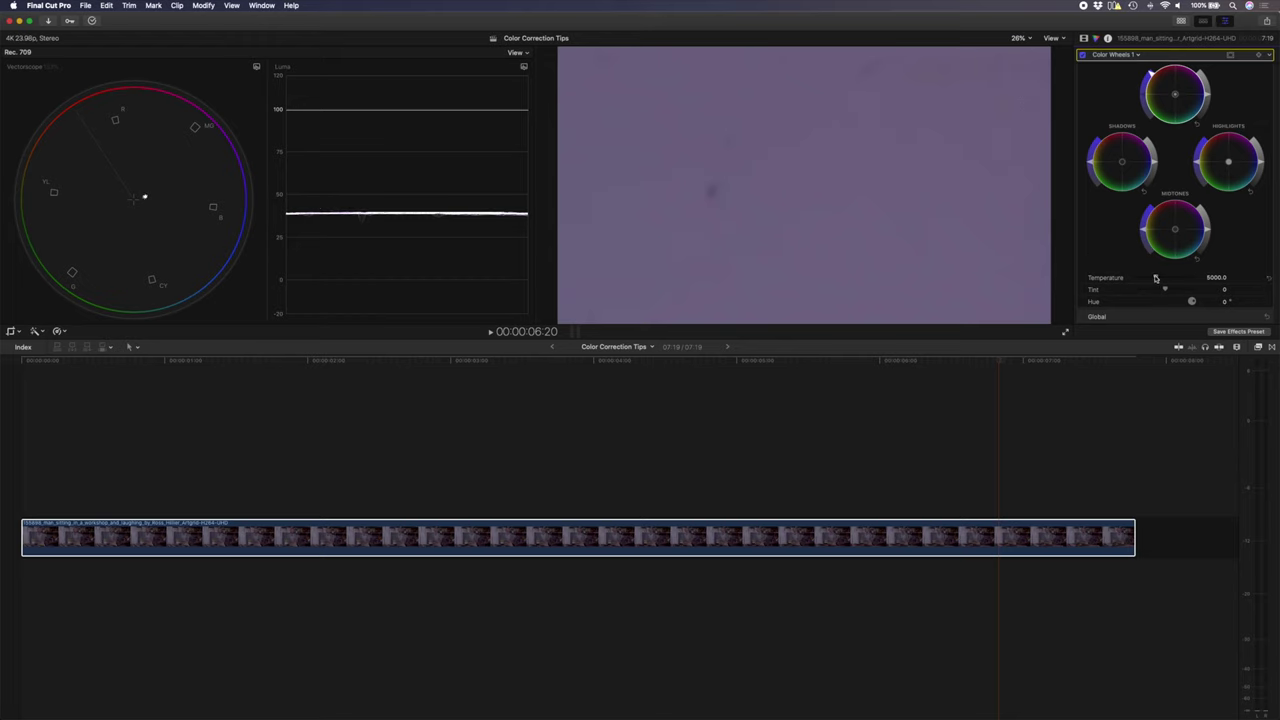
left_click_drag(1154, 279, 1181, 280)
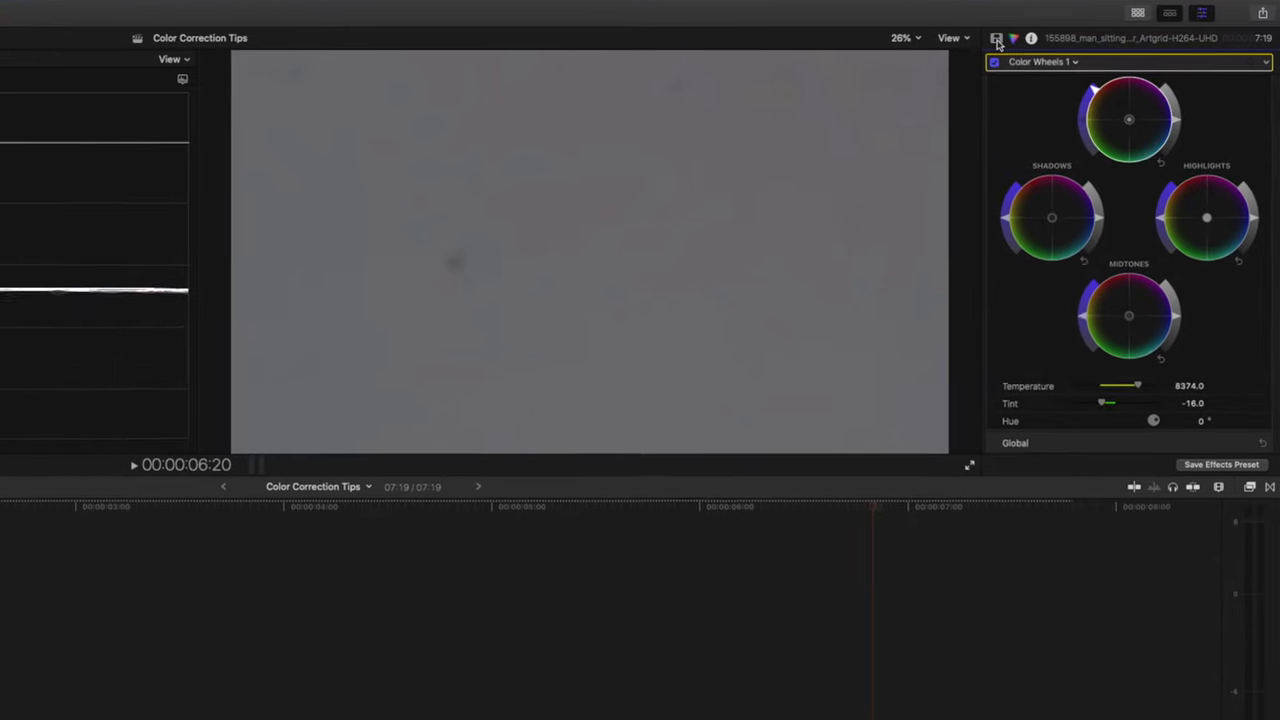
- Uncheck Crop in the Video inspector and go back to Color Wheels 1
left_click(1083, 39)
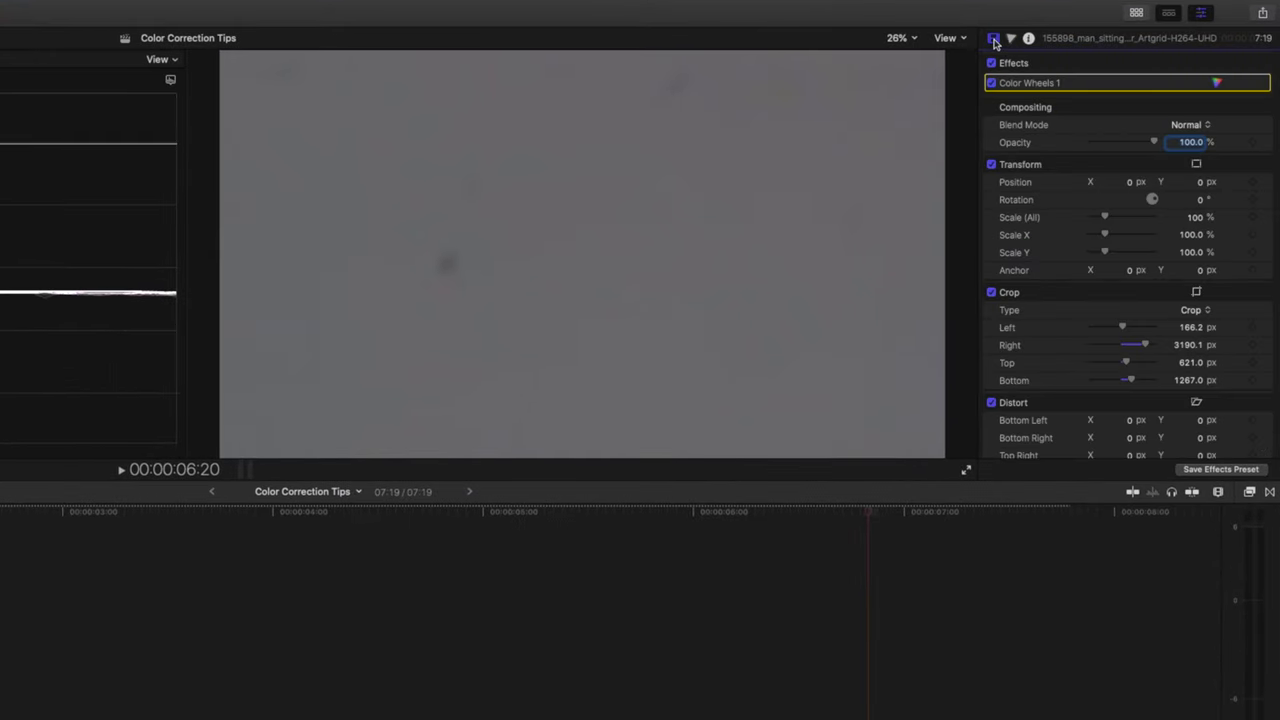
left_click(992, 293)
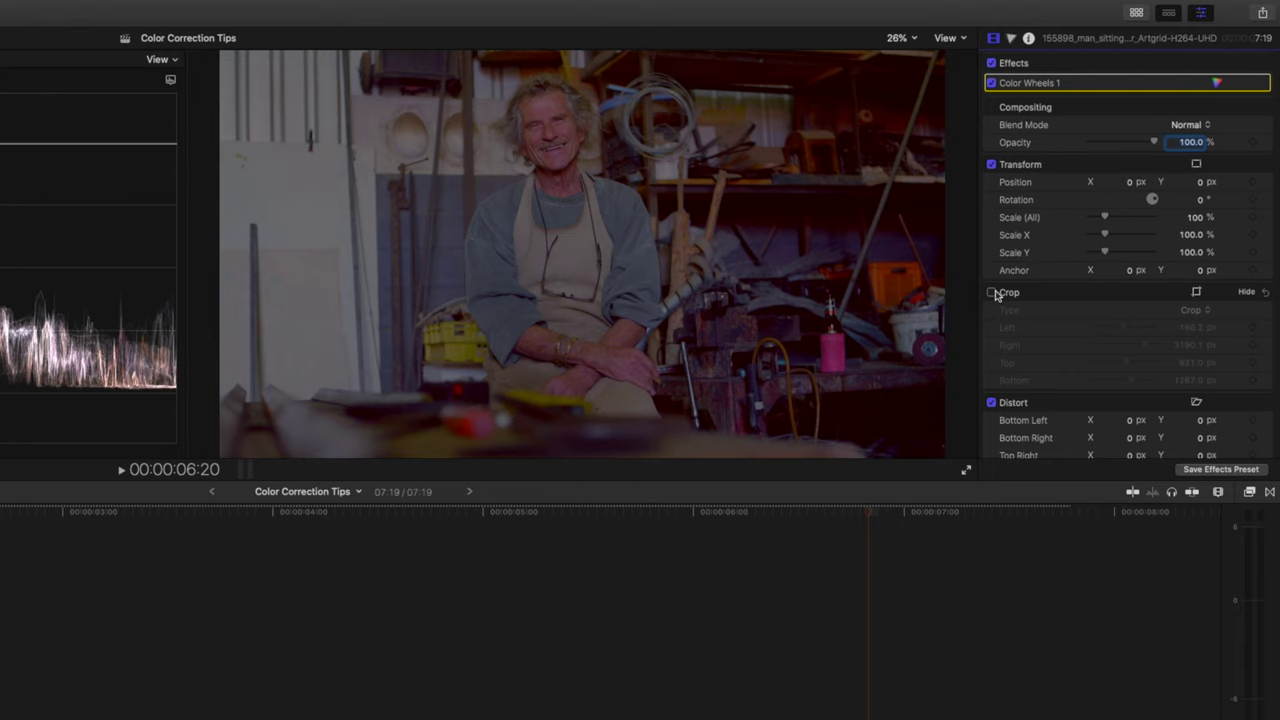
left_click(1217, 83)
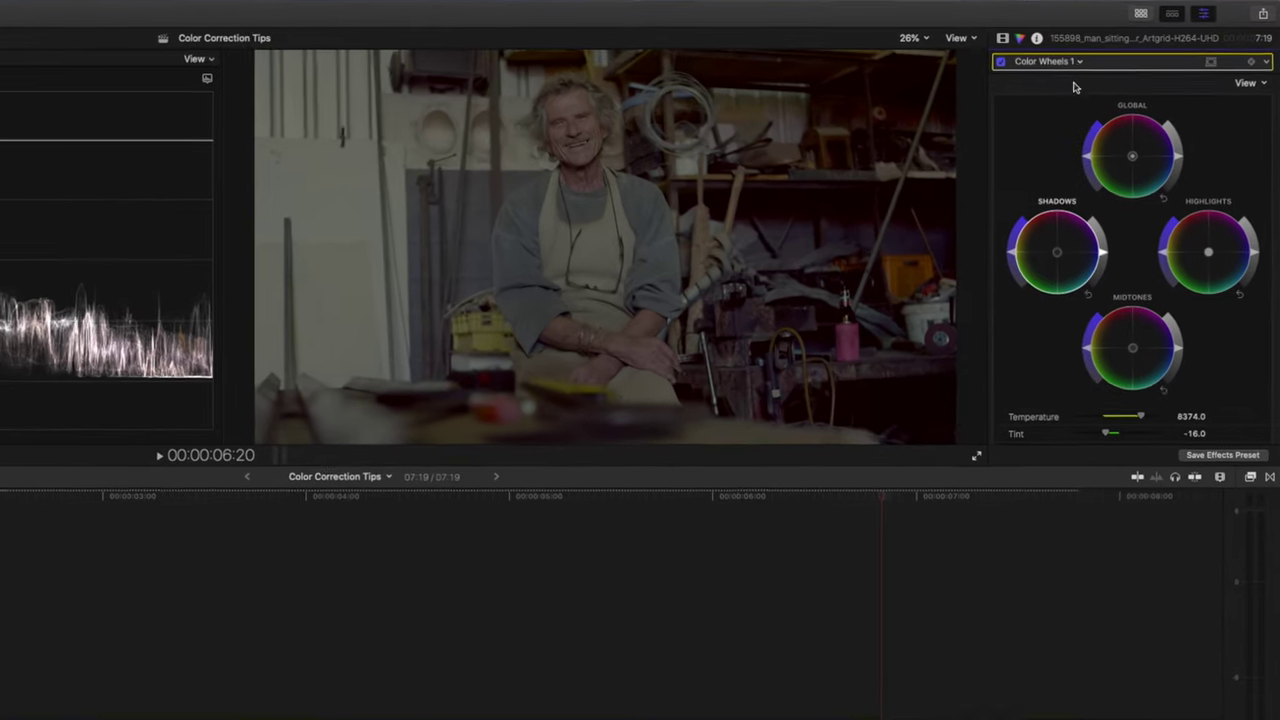
- Add Color Wheels 2, raising Global and Midtones brightness and darkening the Shadows
left_click(1133, 55)
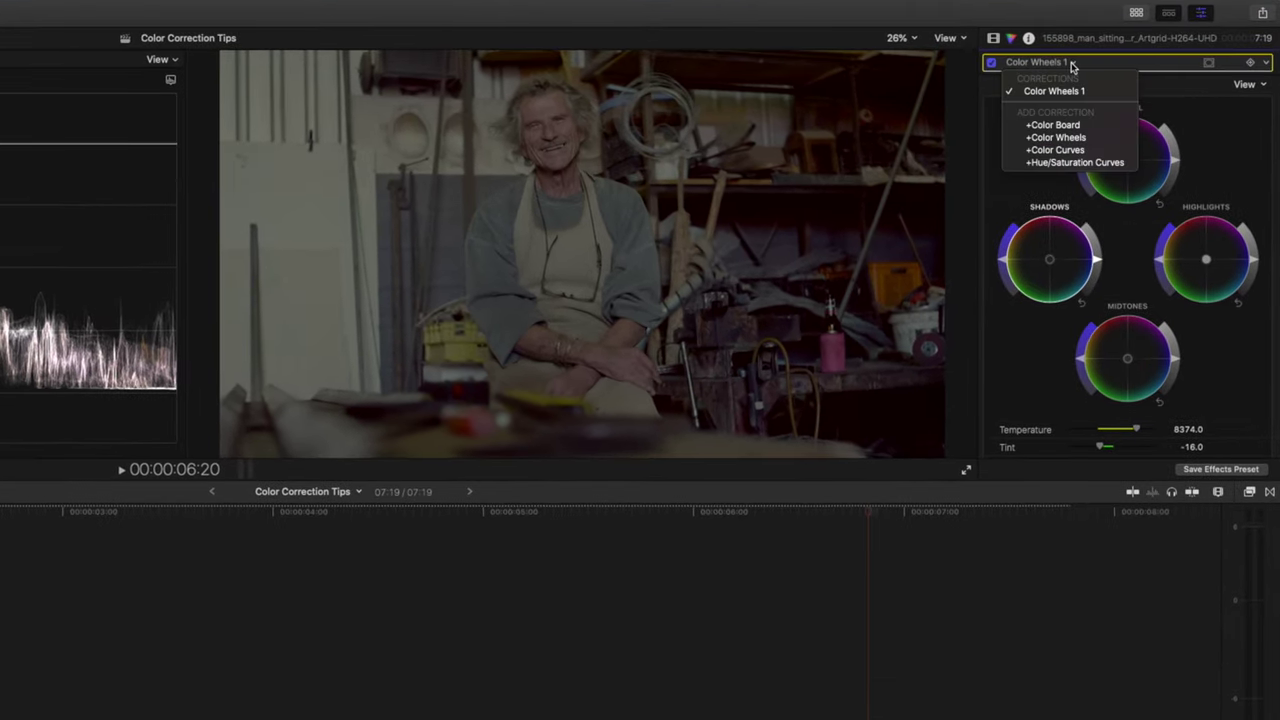
left_click(1088, 136)
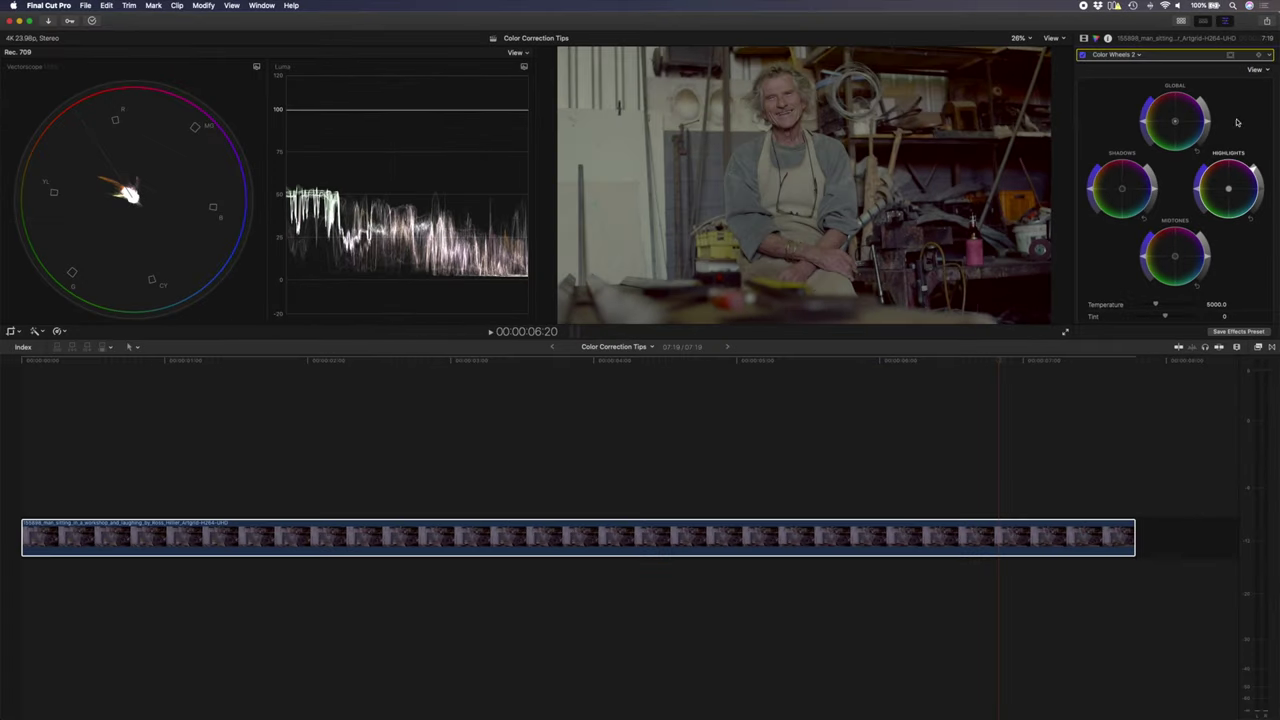
left_click_drag(1205, 124, 1207, 126)
left_click_drag(1205, 255, 1206, 258)
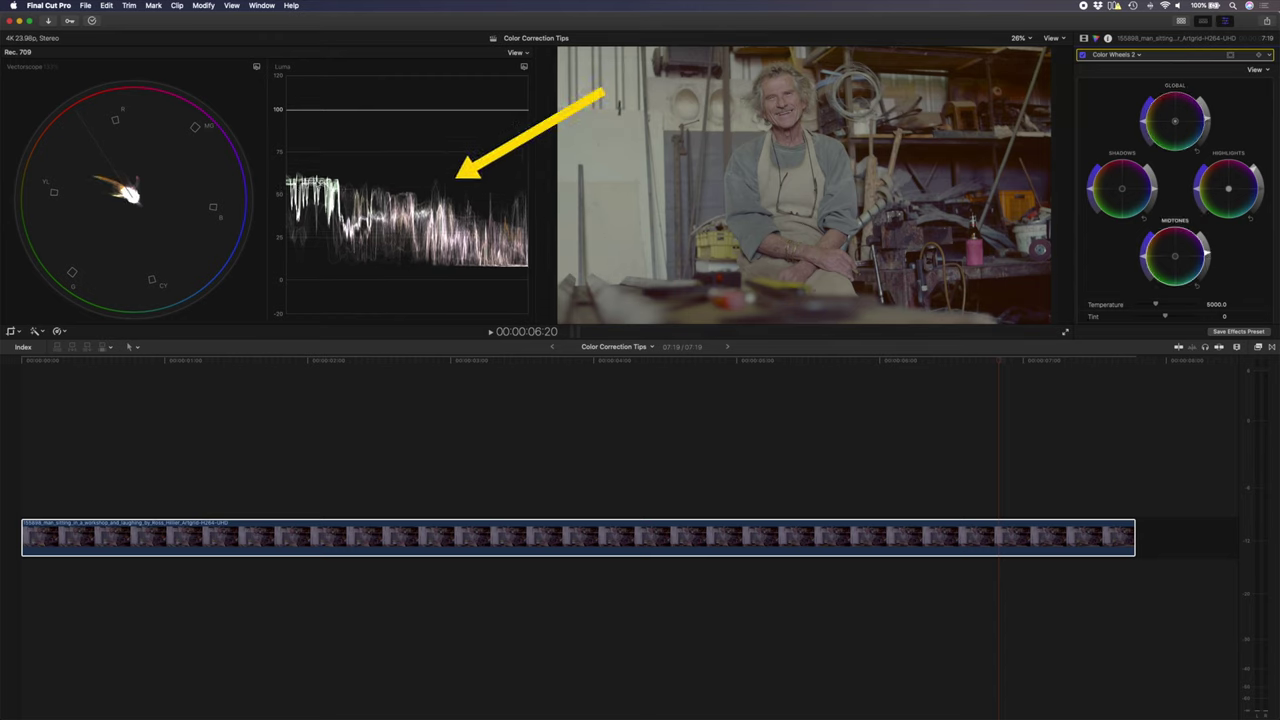
left_click_drag(1155, 189, 1156, 198)
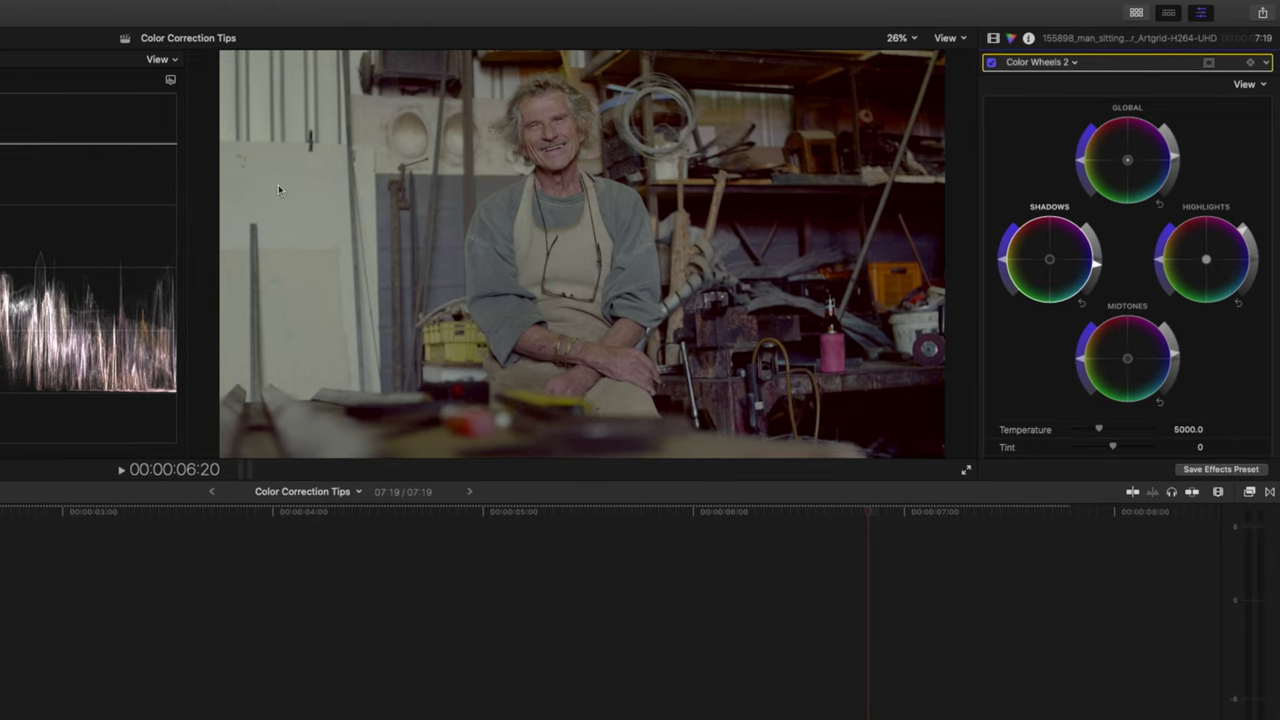
- Add Color Curves with a brighter S-shaped luma curve, then add Color Wheels 3
left_click(1052, 66)
left_click(1091, 162)
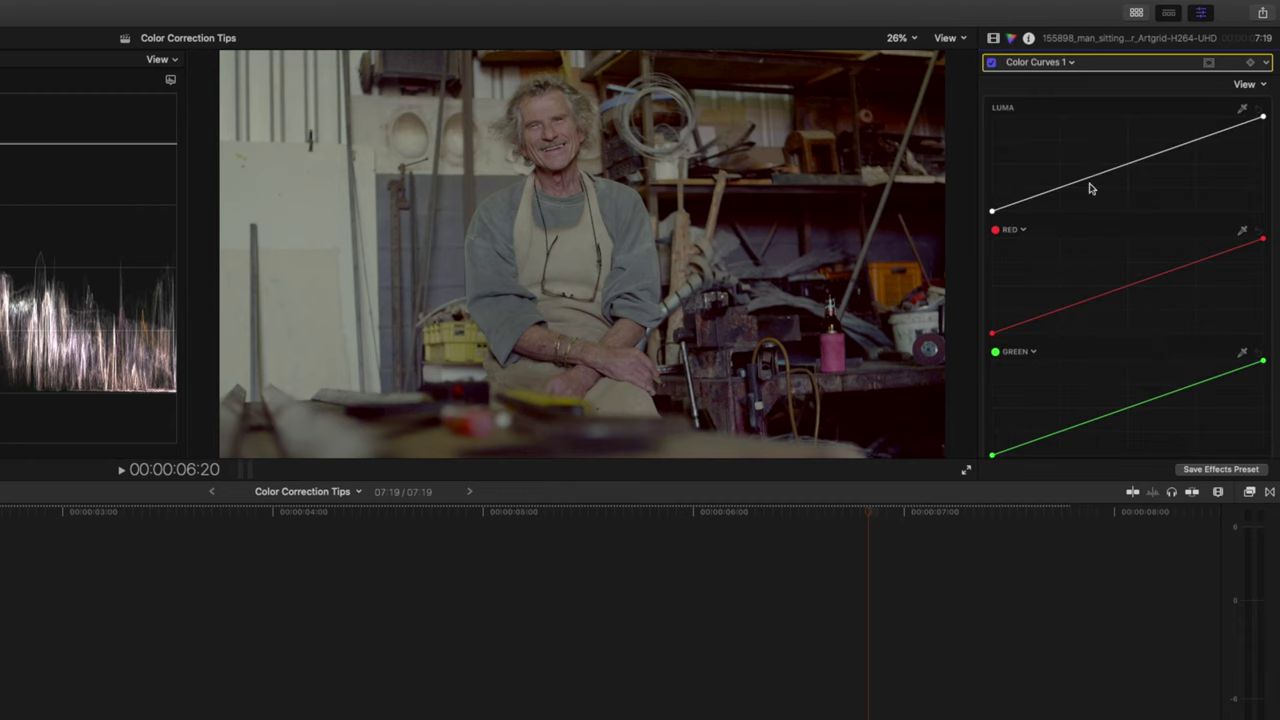
left_click(1056, 192)
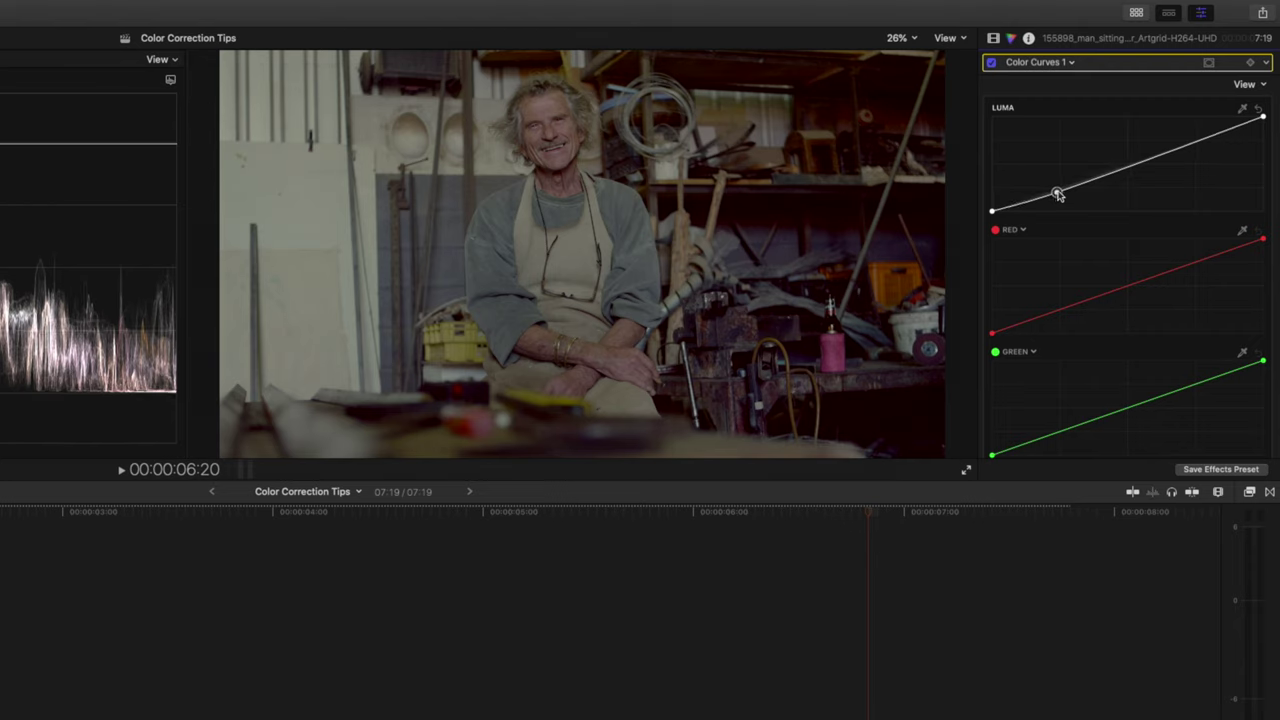
left_click_drag(1187, 151, 1182, 130)
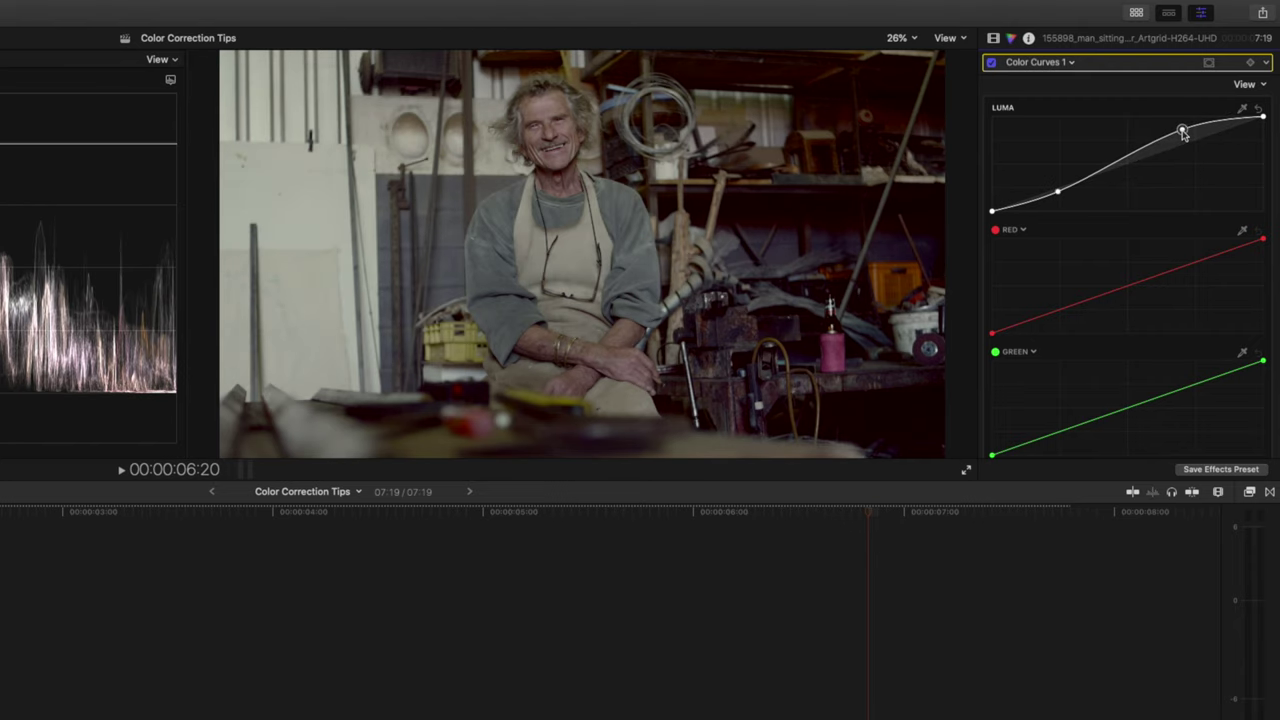
left_click_drag(1058, 192, 1105, 175)
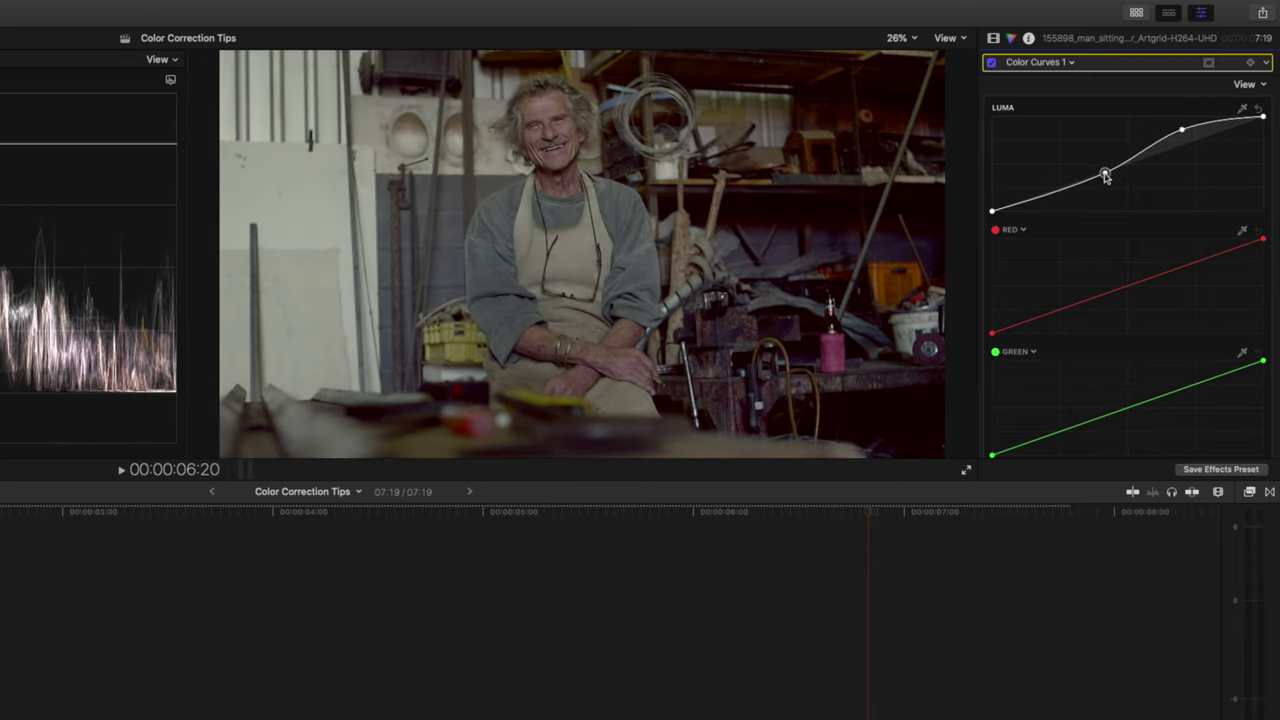
left_click_drag(1105, 176, 1105, 171)
left_click_drag(1182, 133, 1160, 135)
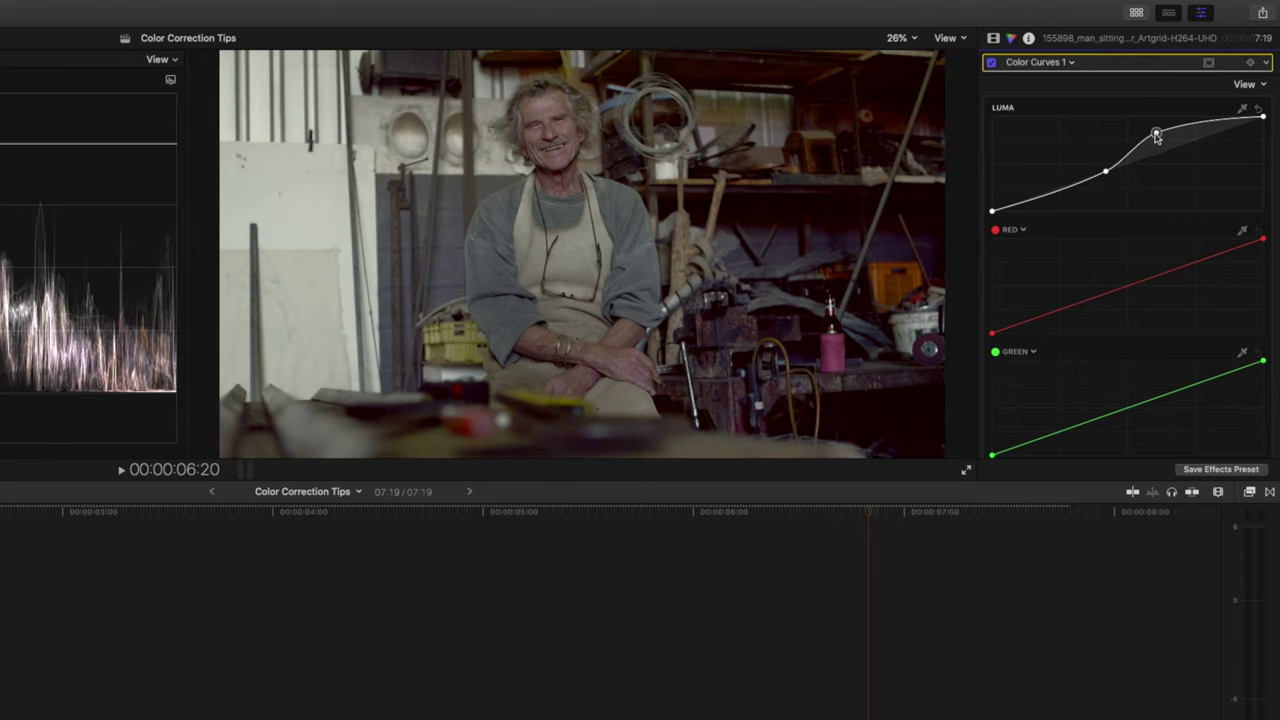
left_click_drag(1157, 132, 1163, 131)
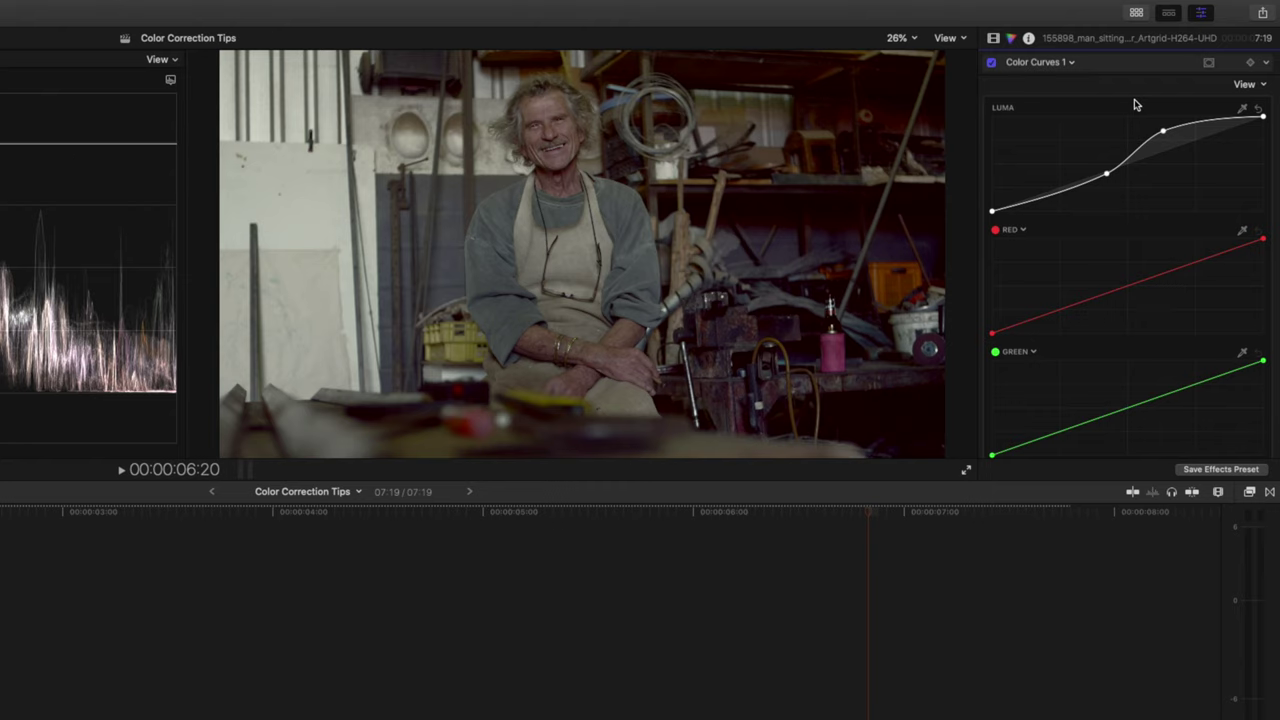
left_click(1068, 63)
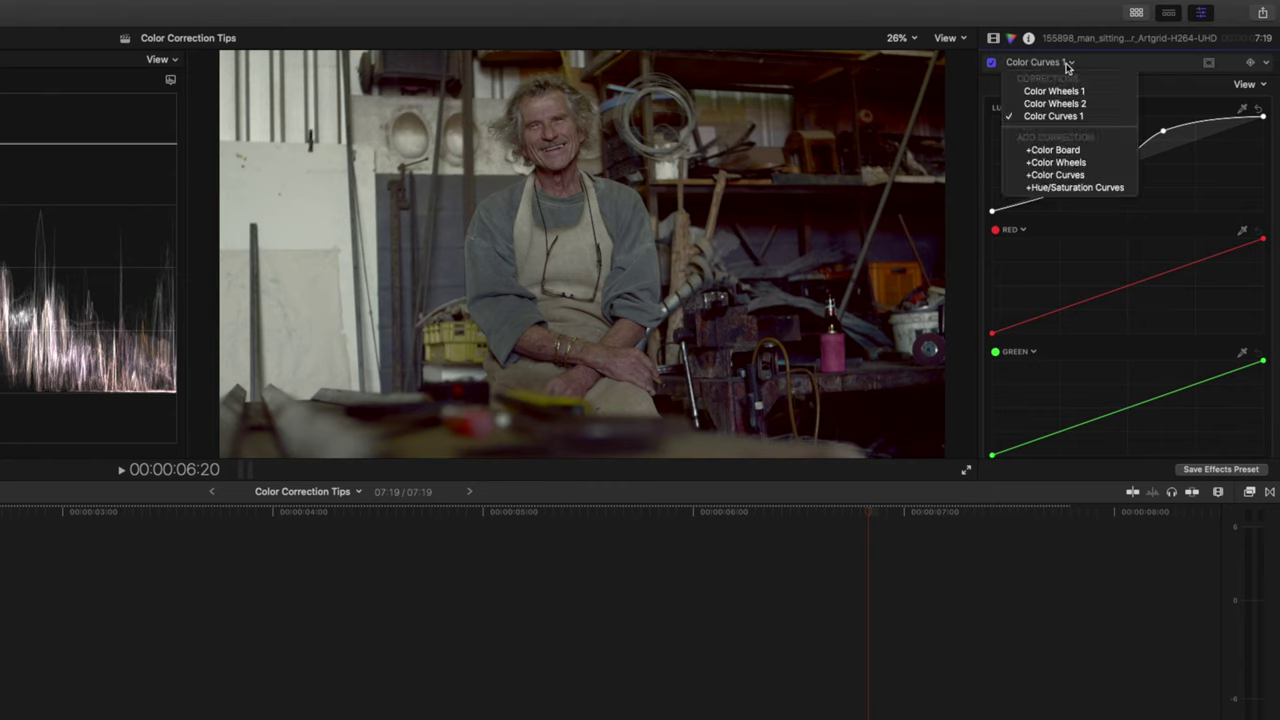
left_click(1055, 165)
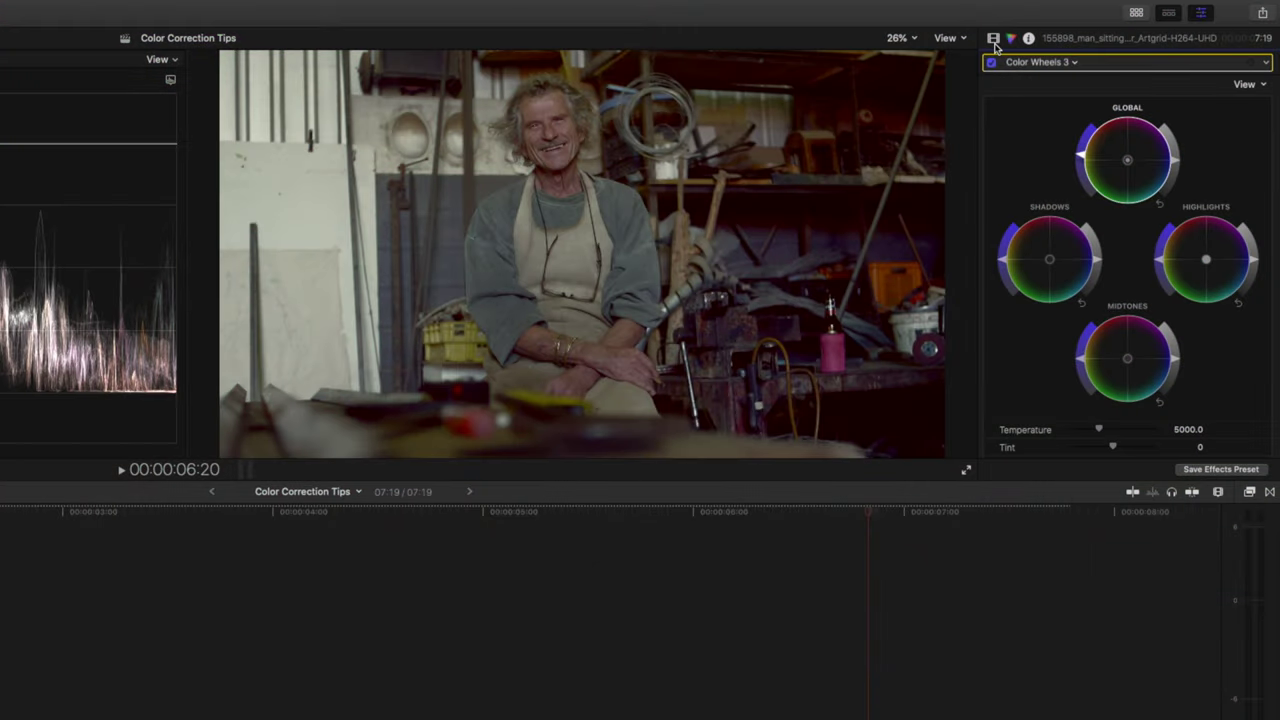
- Enable Crop and frame the crop box tightly on the man's facial skin
left_click(993, 39)
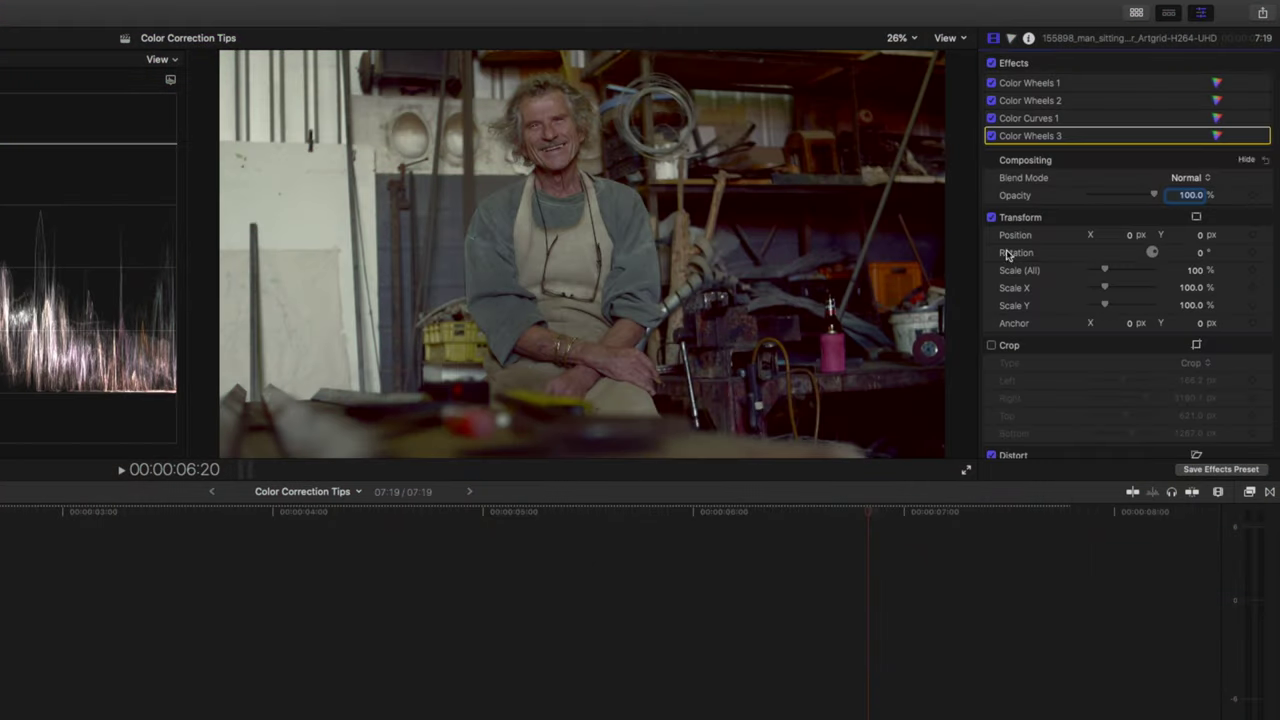
left_click(992, 346)
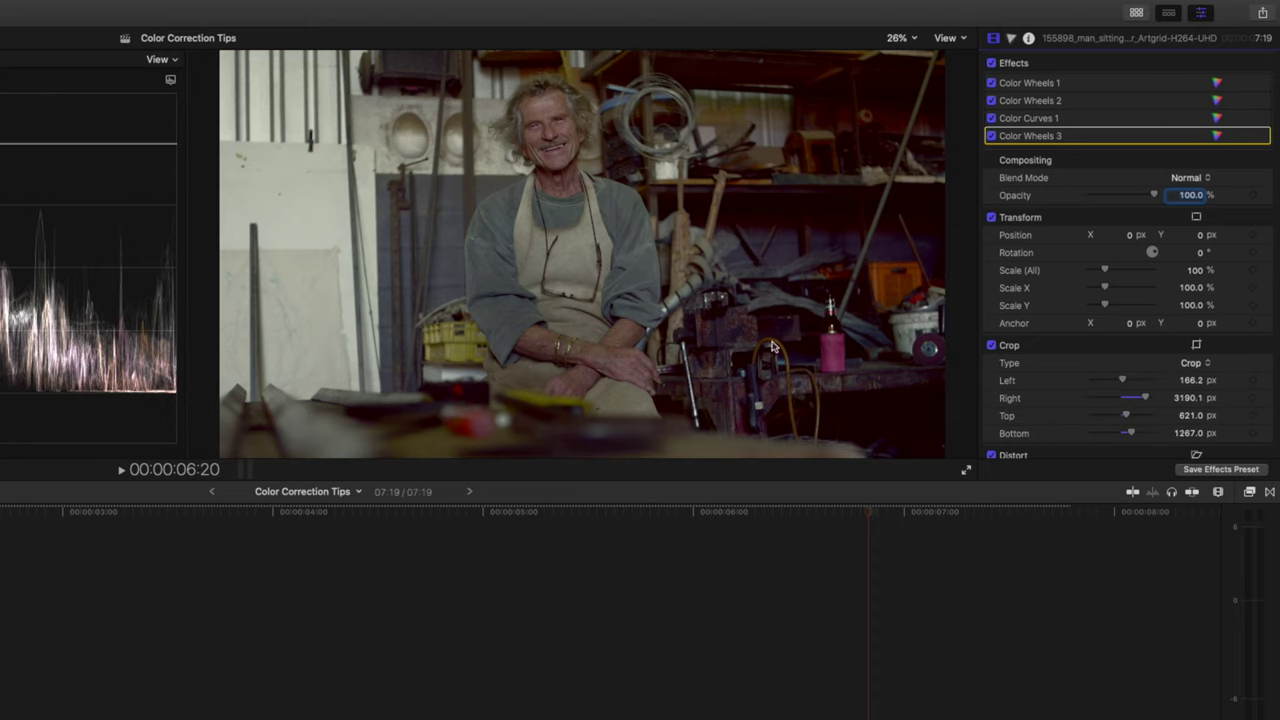
key("shift+c")
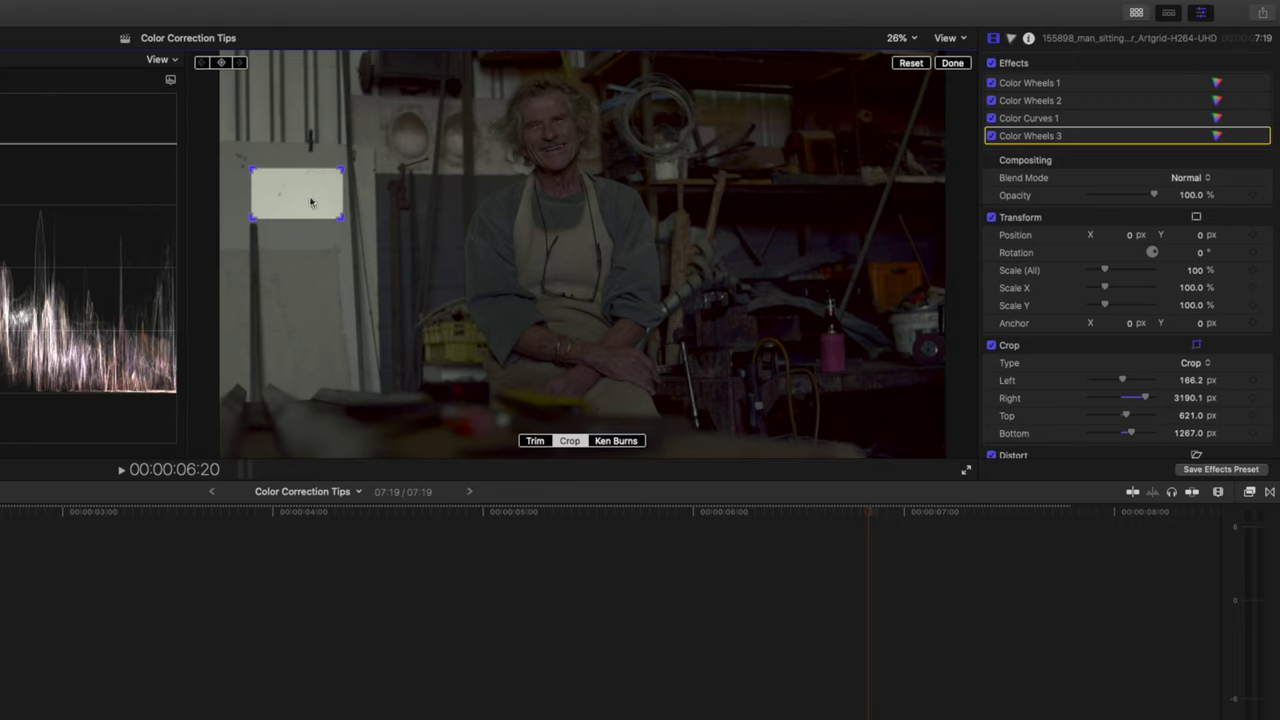
left_click_drag(311, 202, 545, 112)
left_click(951, 64)
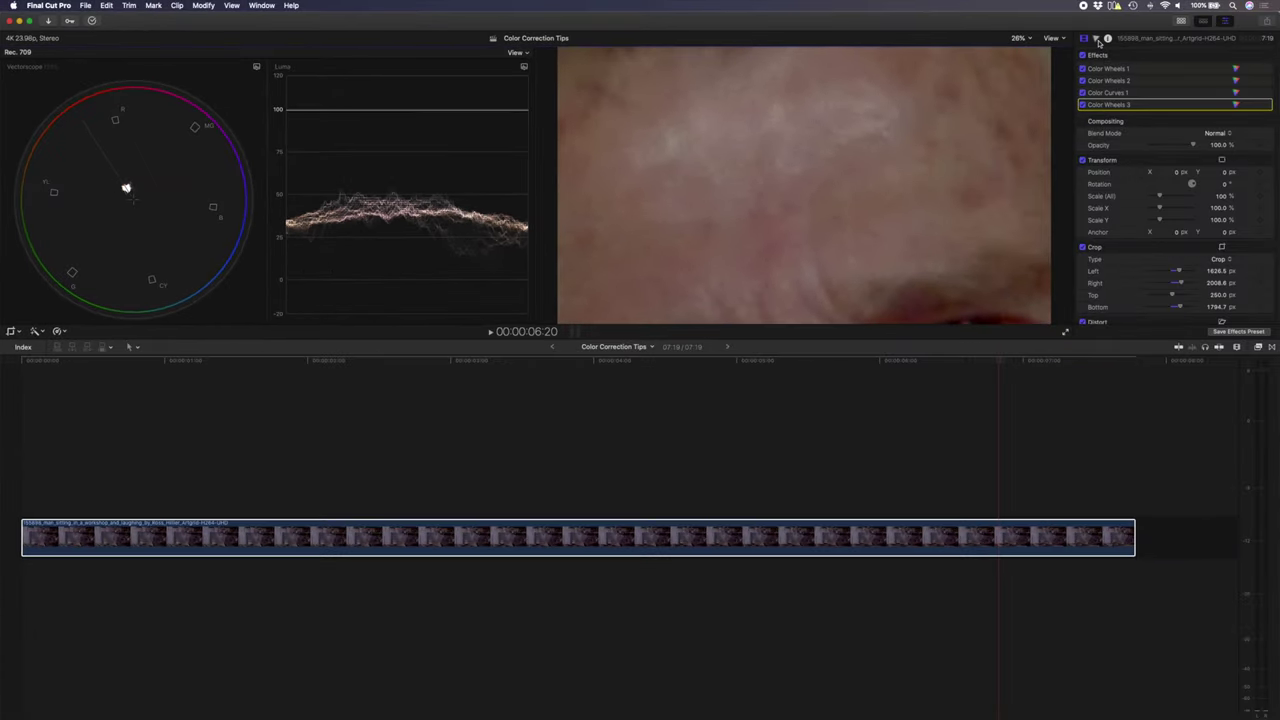
left_click(1096, 39)
- Add Color Wheels 4 pushing midtones toward orange, then switch off the face crop
left_click(1107, 57)
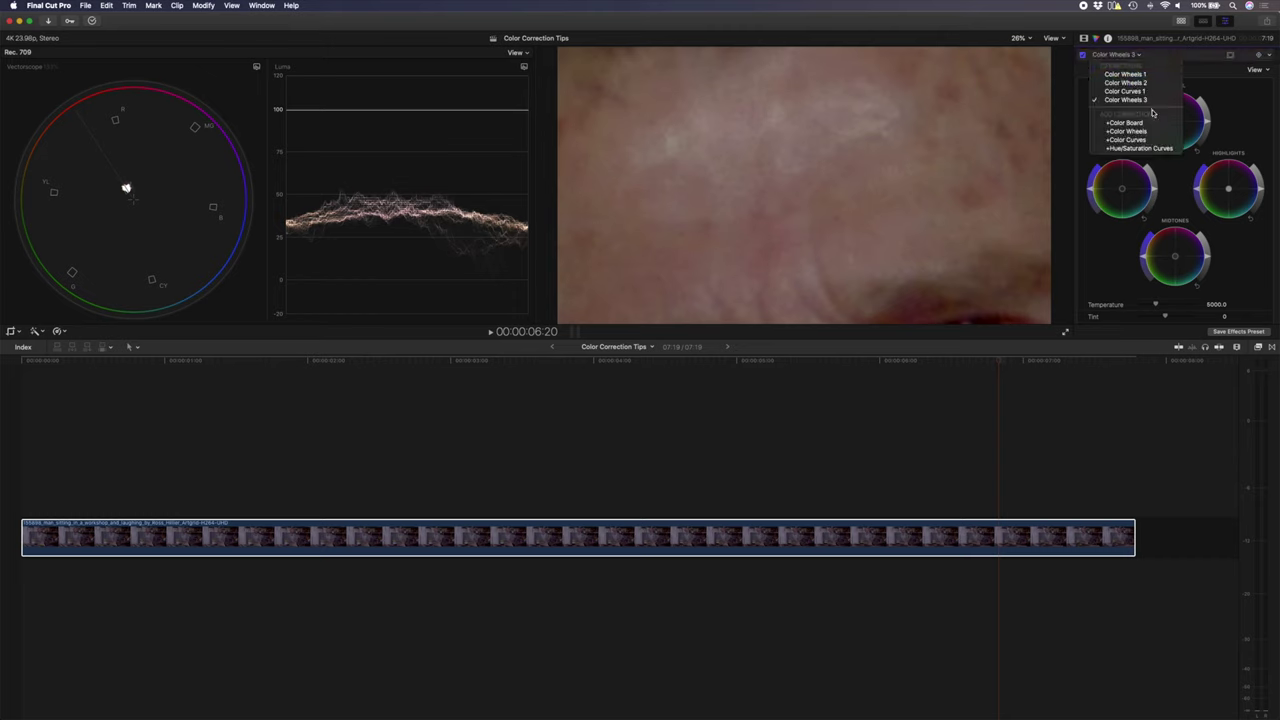
left_click(1151, 130)
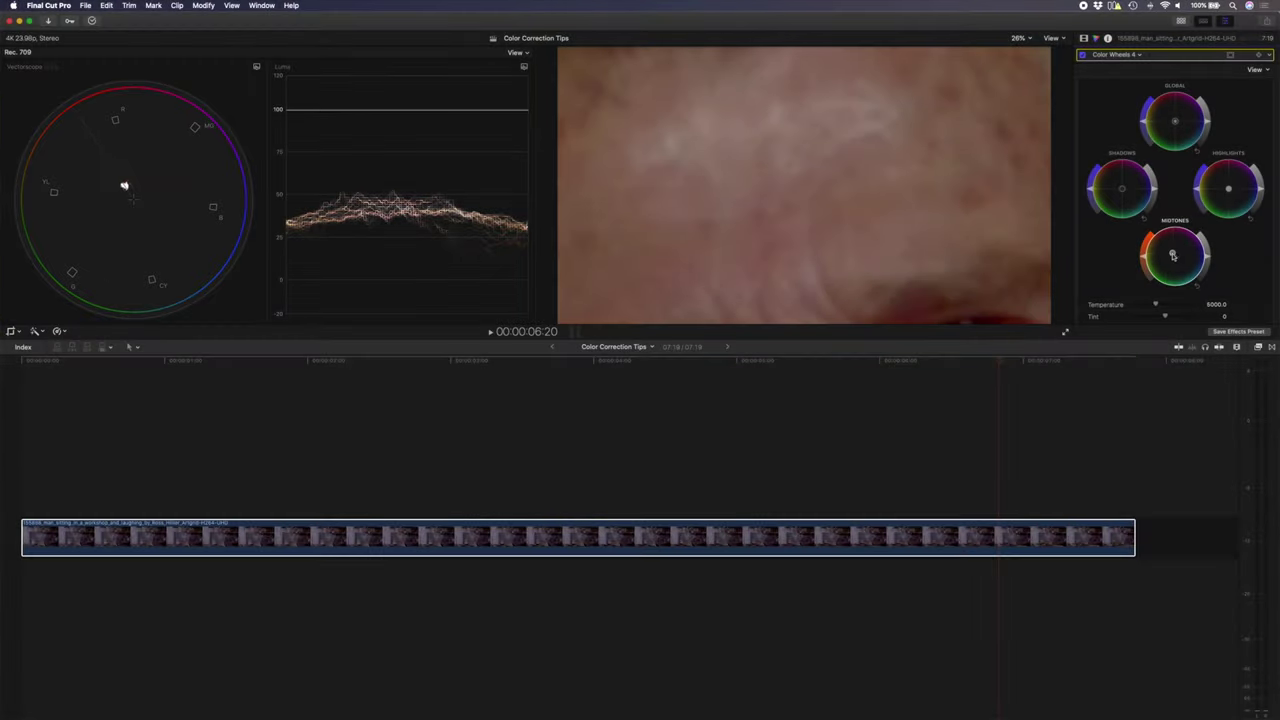
left_click_drag(1173, 256, 1174, 257)
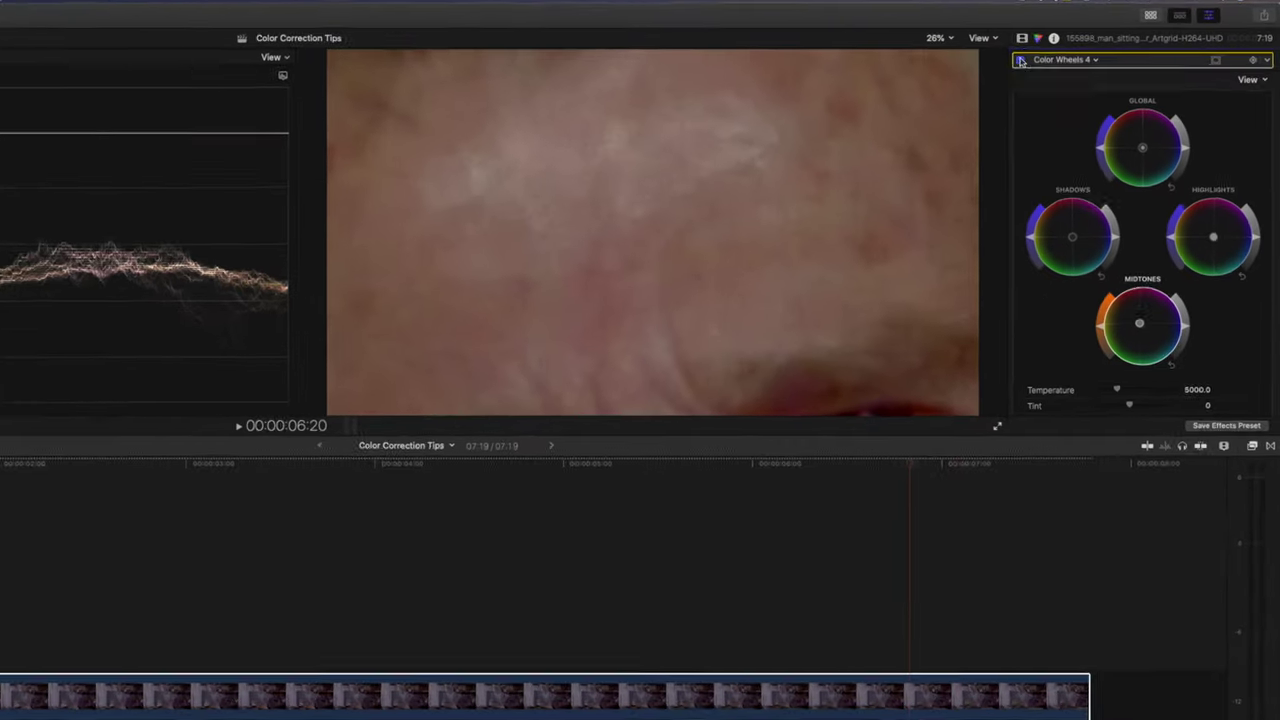
left_click(1084, 38)
left_click(992, 363)
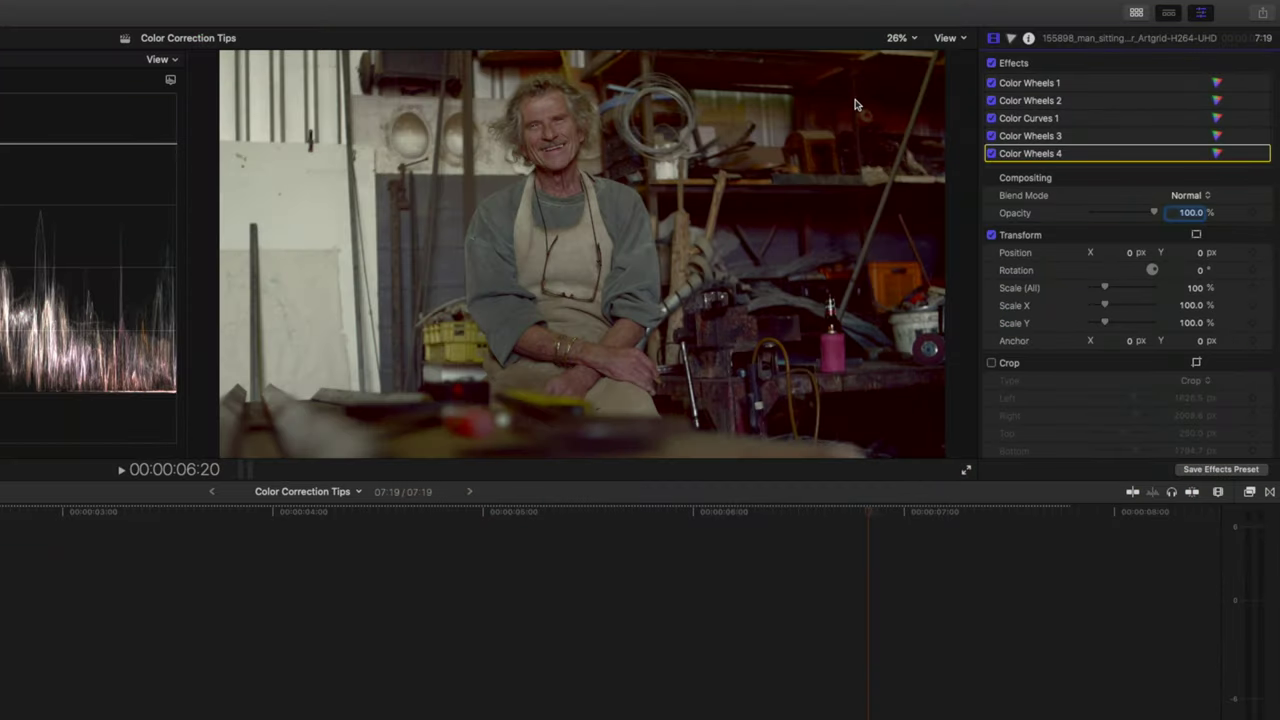
- Add Color Wheels 5 from the Color inspector's correction pop-up
left_click(1012, 39)
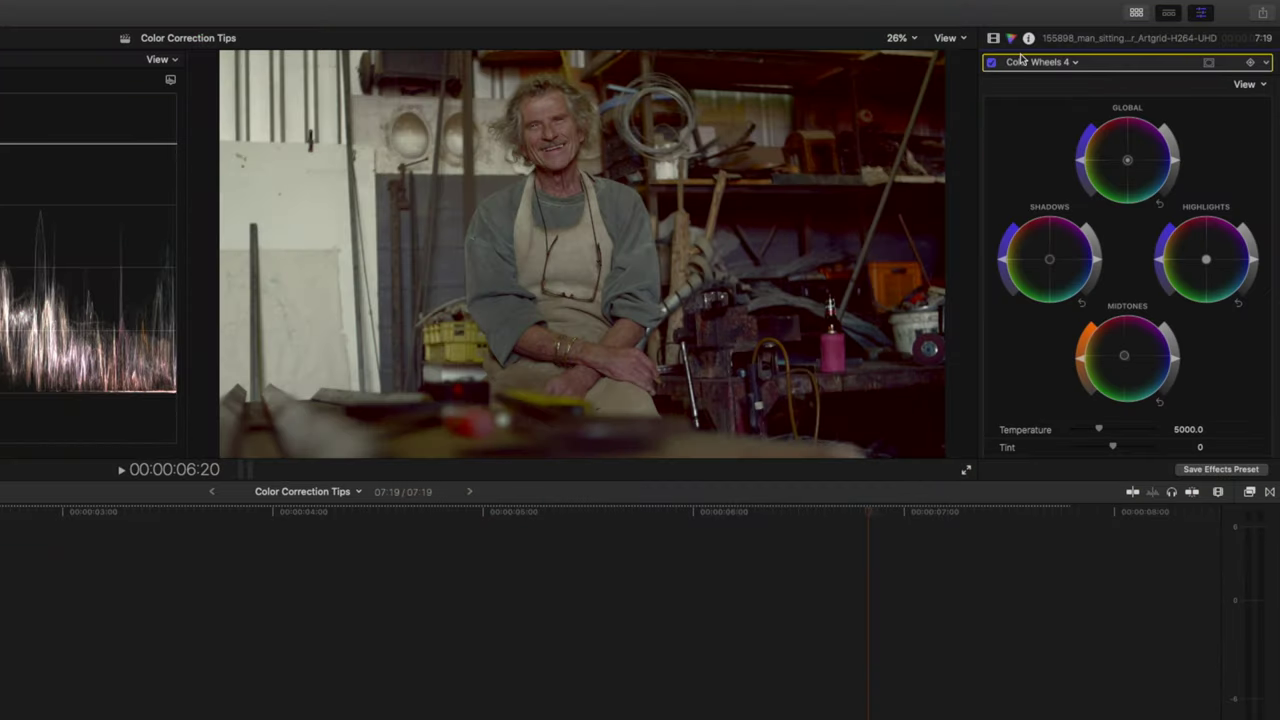
left_click(1024, 65)
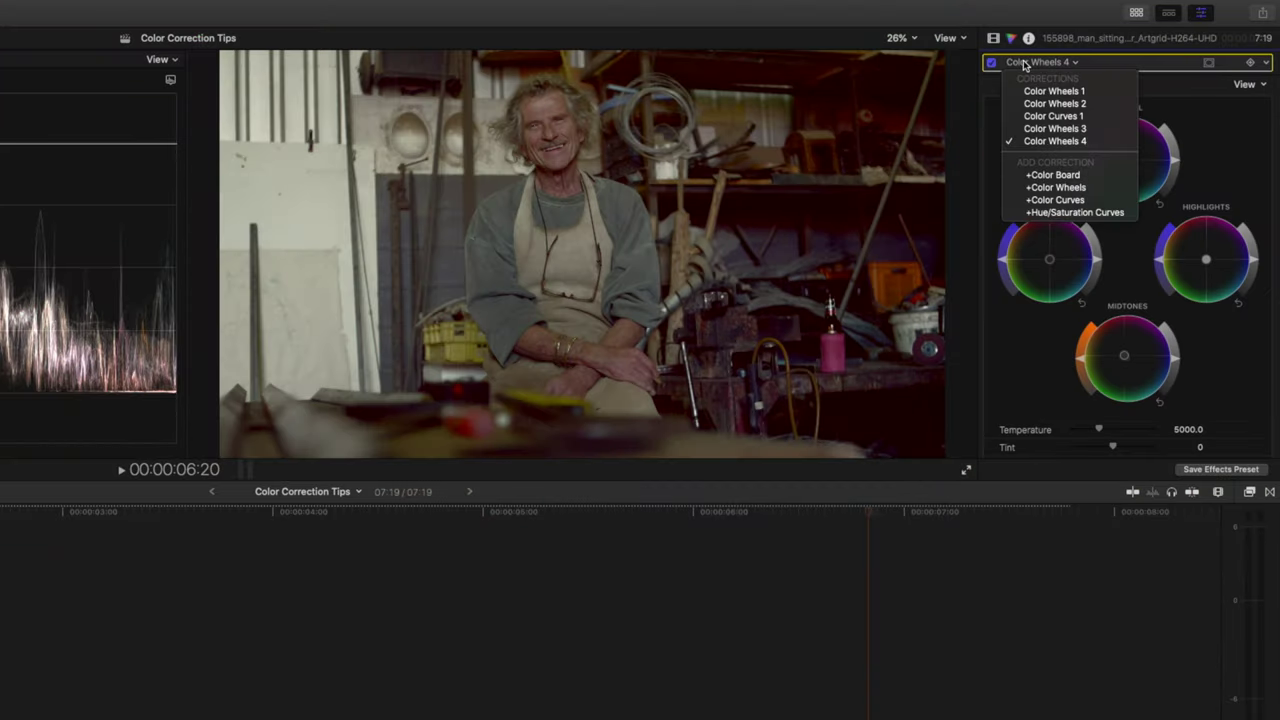
left_click(1060, 190)
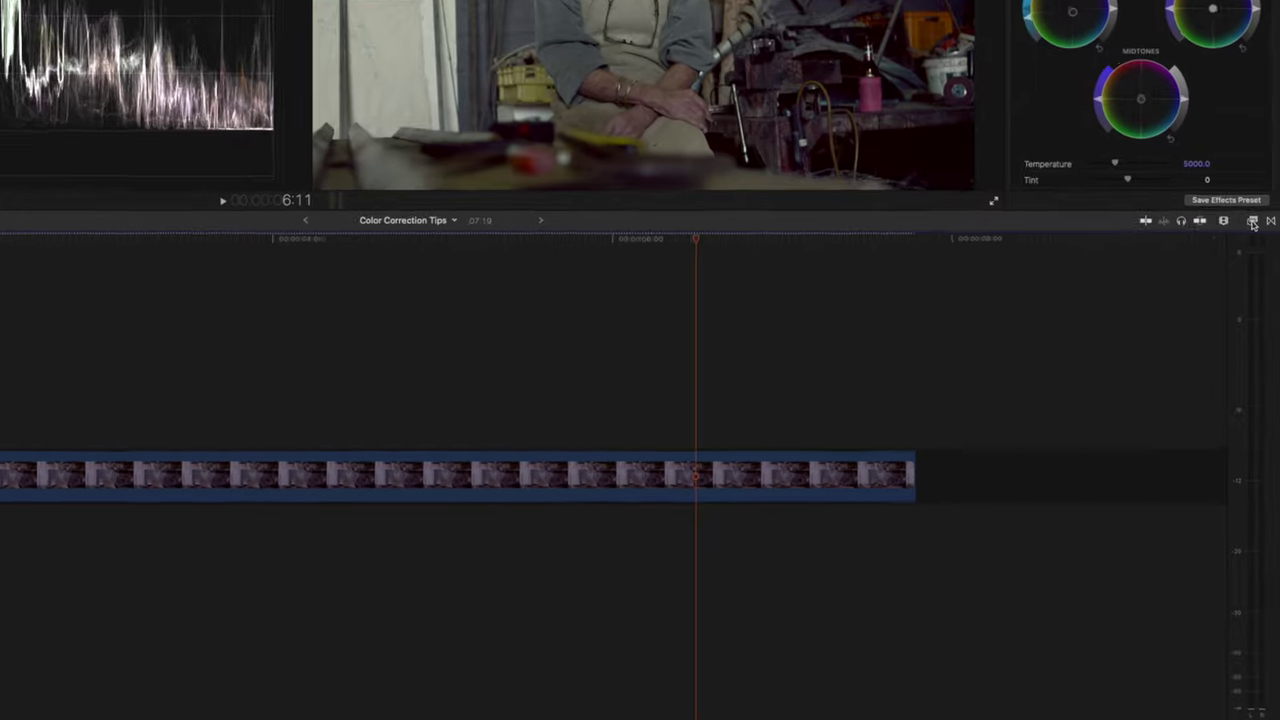
- Apply Custom LUT to the clip and set its LUT to LUTMASTER > 15.LUX > LUX.121
left_click(1251, 340)
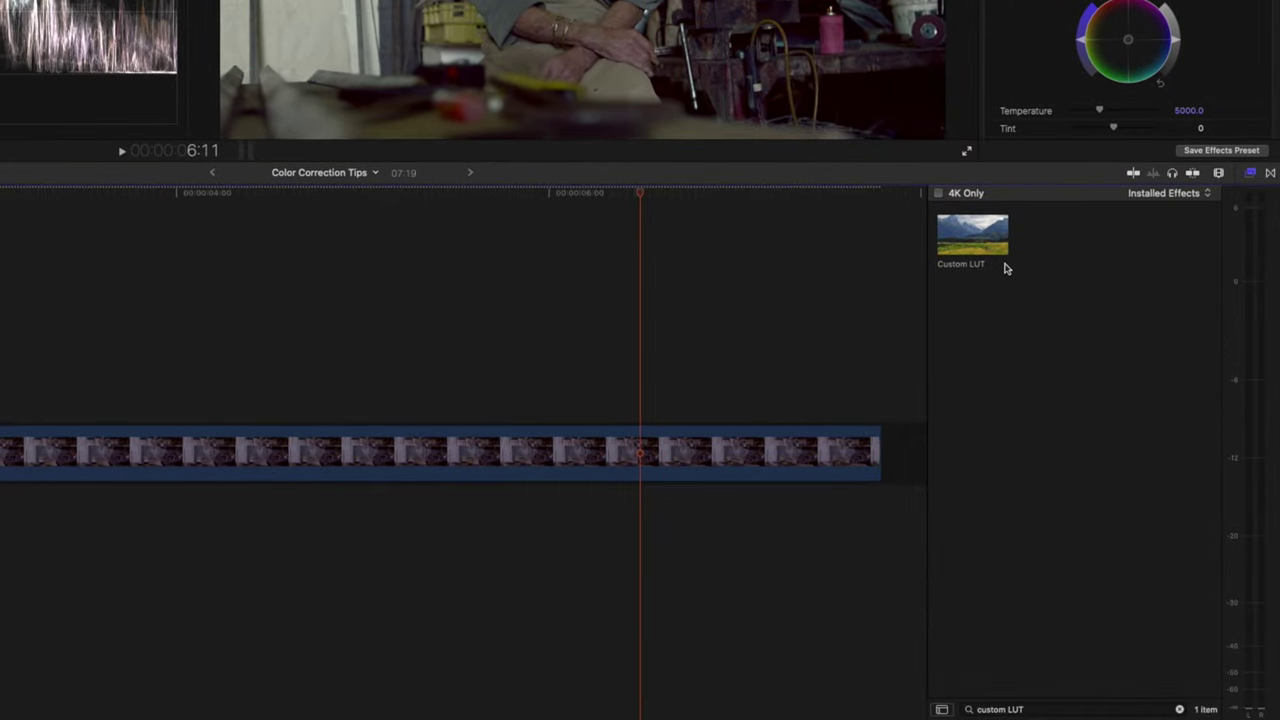
left_click_drag(976, 238, 643, 449)
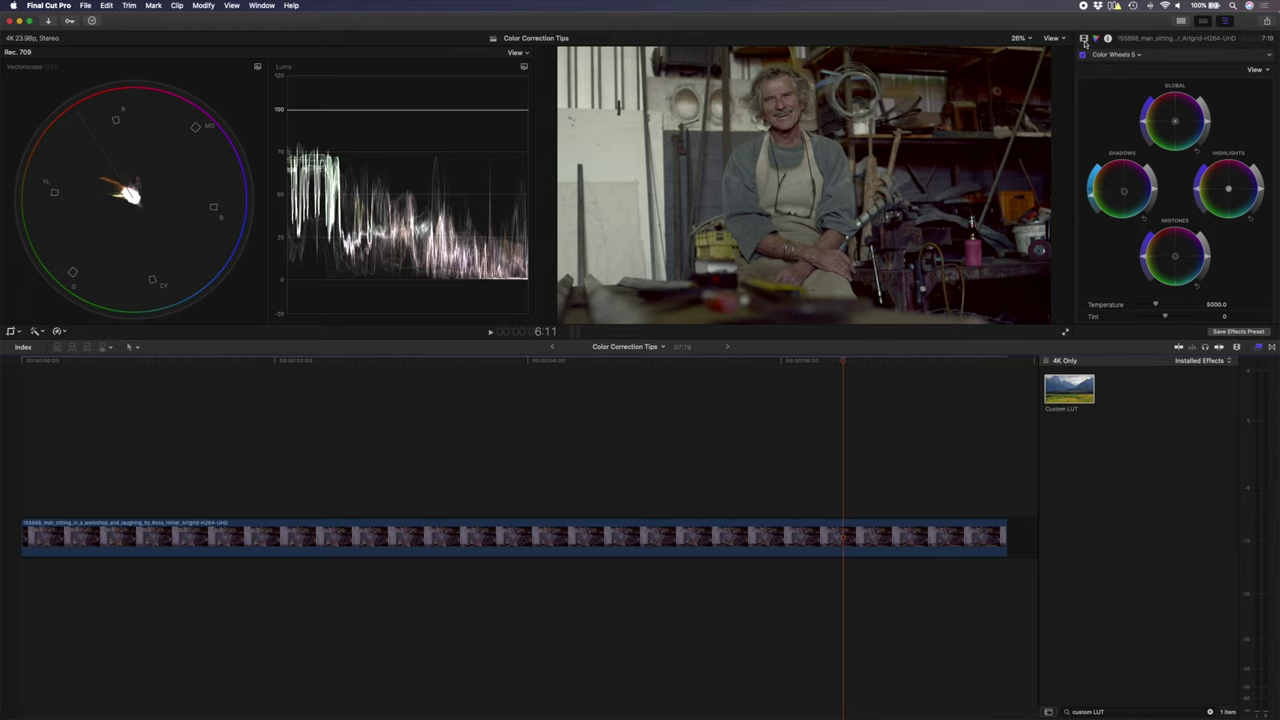
left_click(1084, 39)
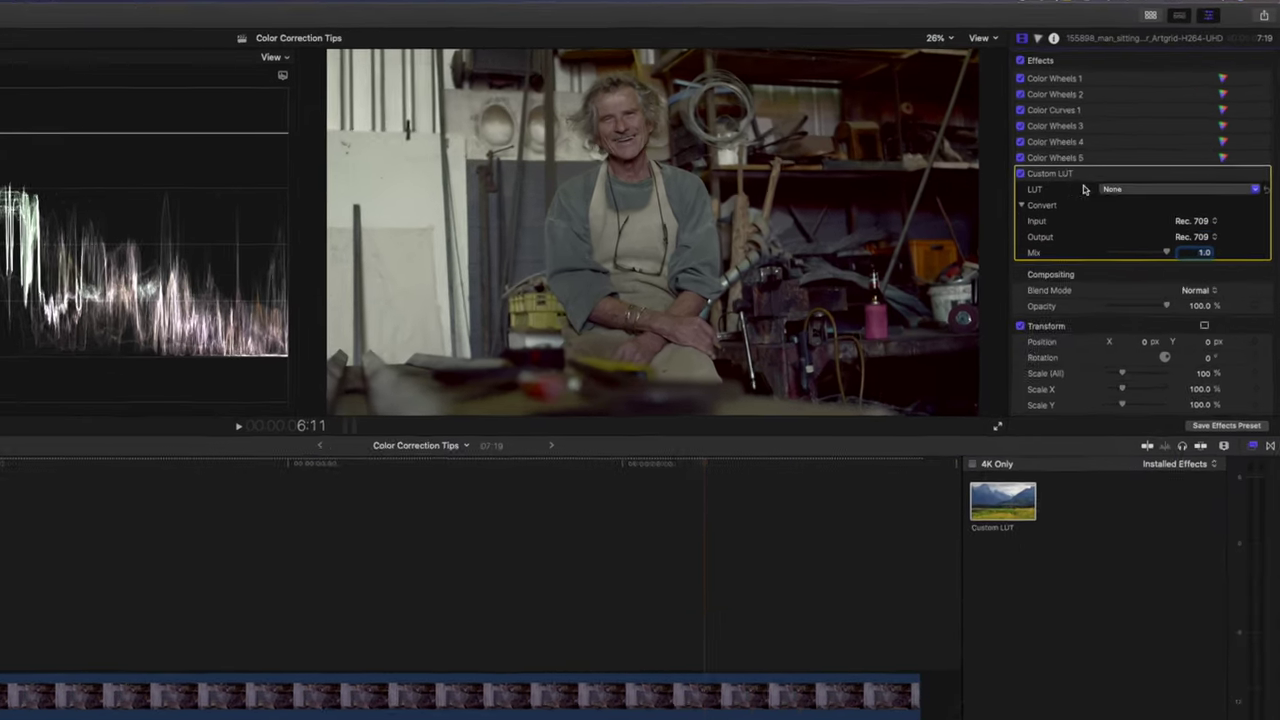
left_click(1152, 154)
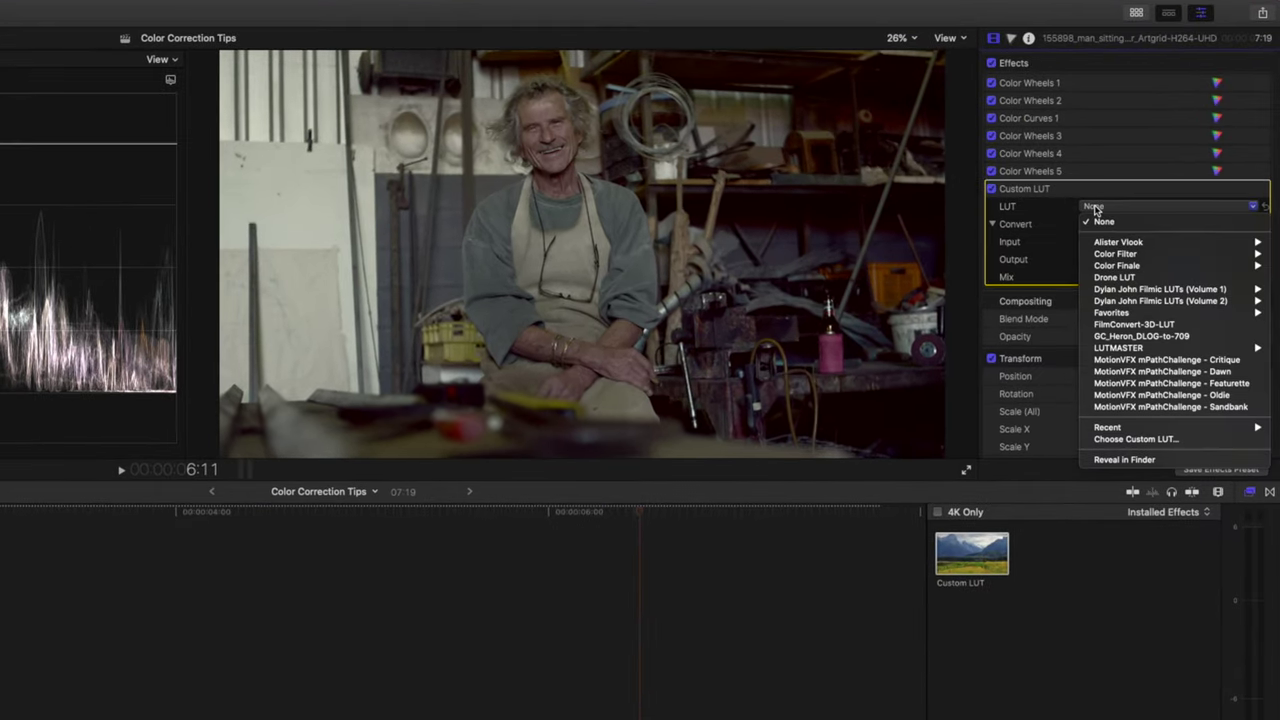
mouse_move(1150, 350)
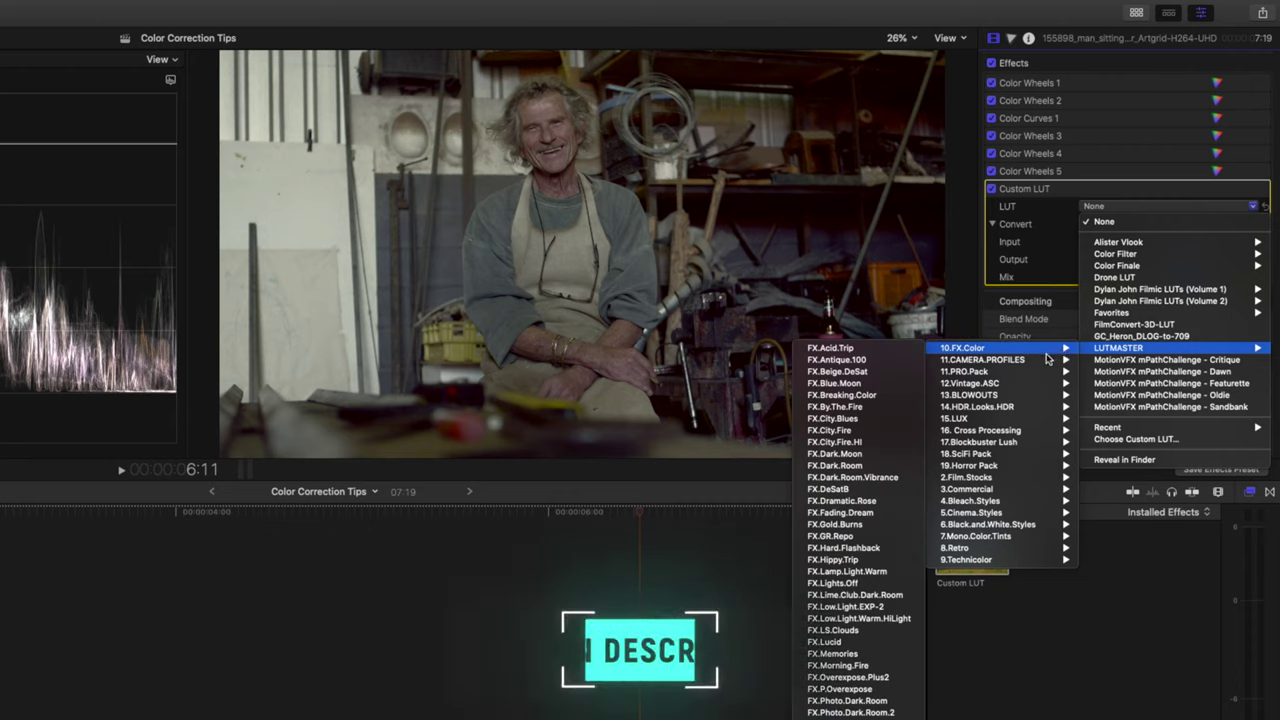
mouse_move(975, 420)
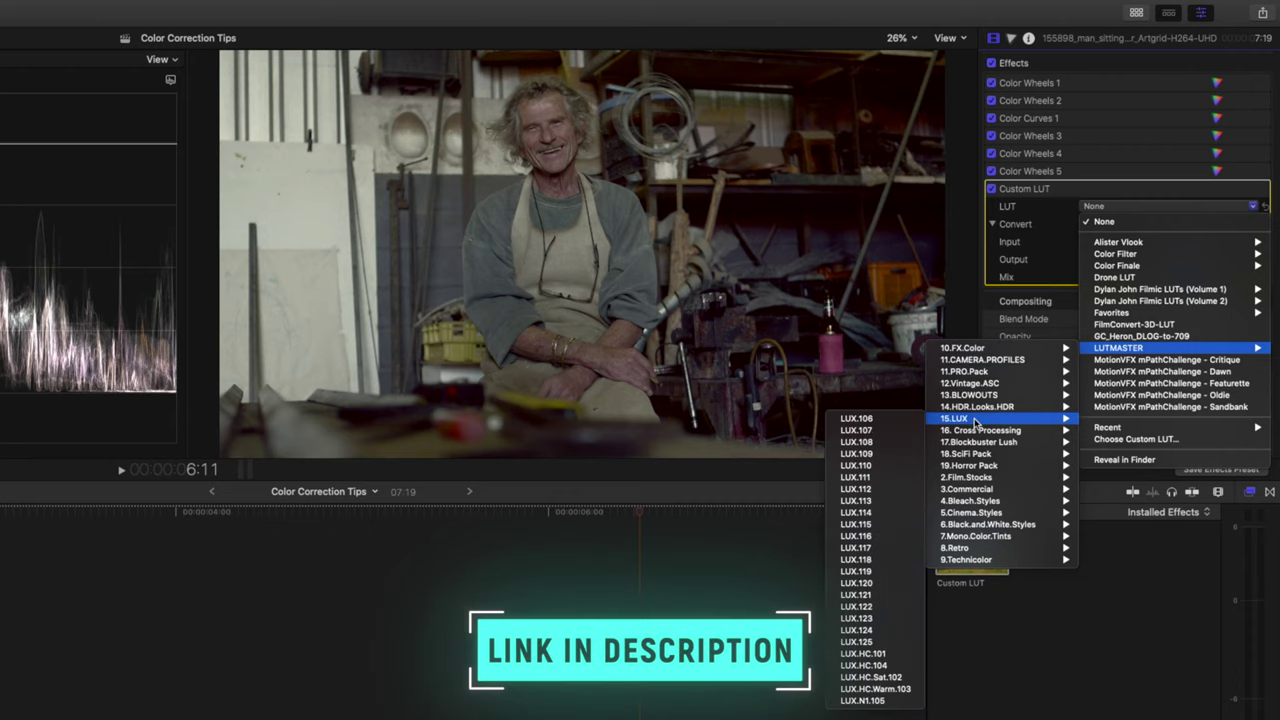
left_click(858, 594)
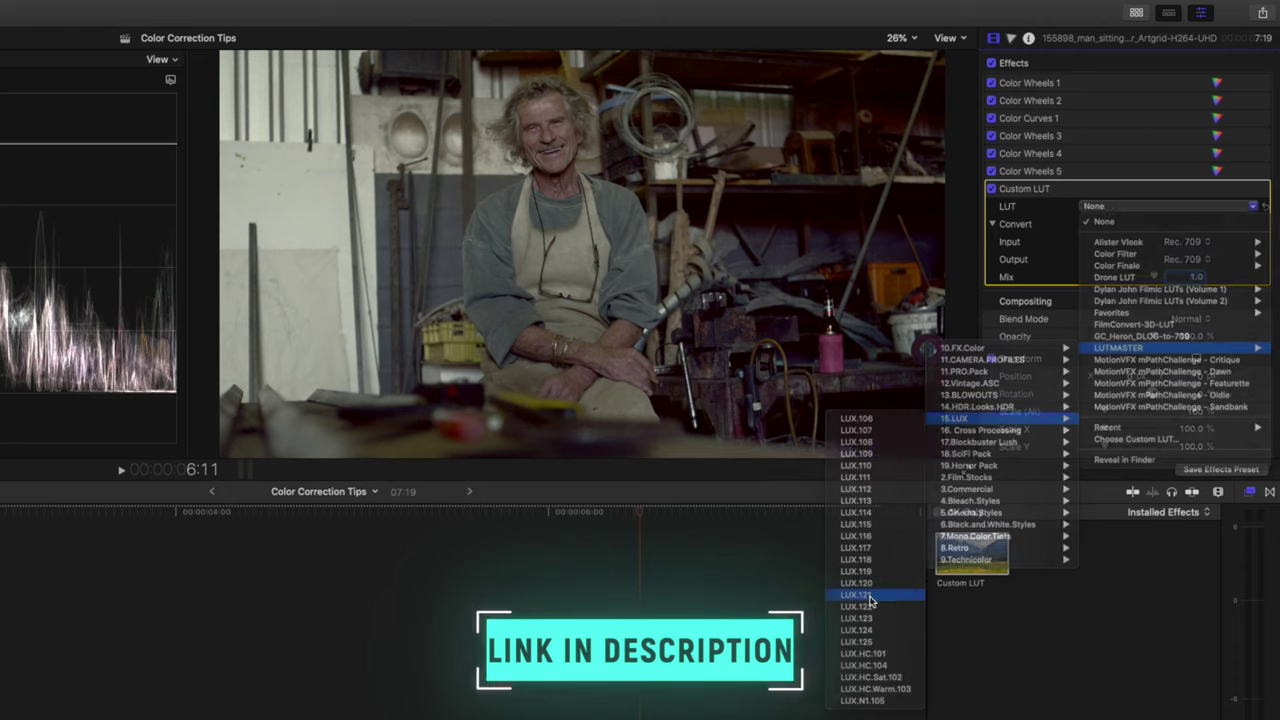